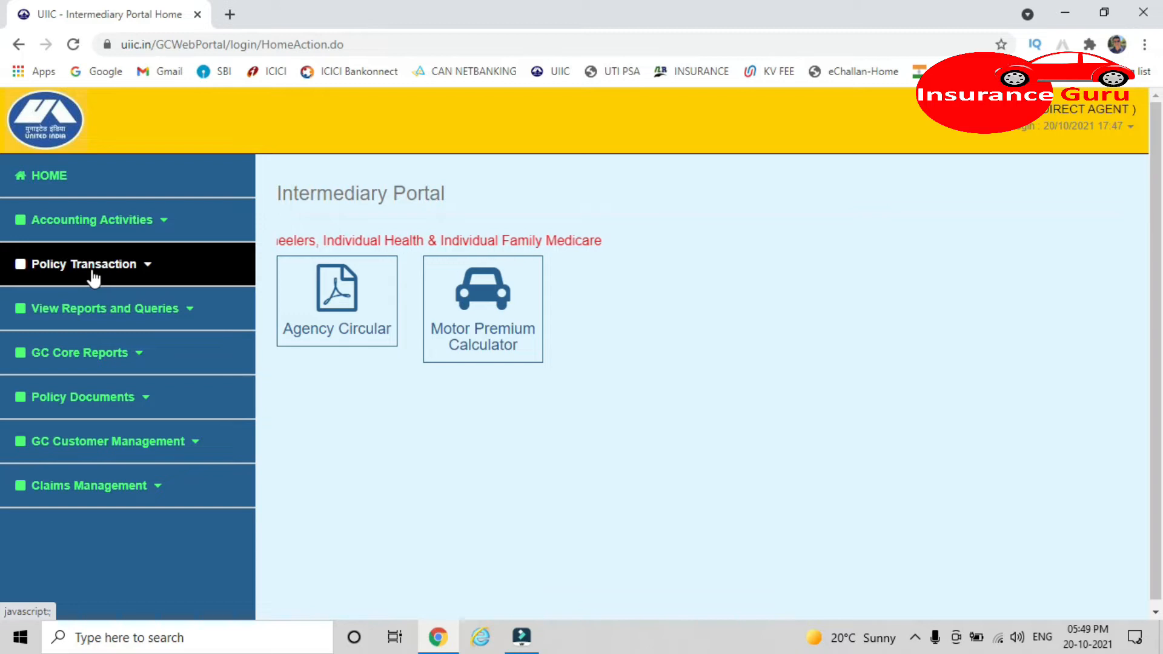
Start a new/renew policy transaction for the Motor line of business with the product Motor Policy Renewal By Vehicle Registration Number.
click(91, 272)
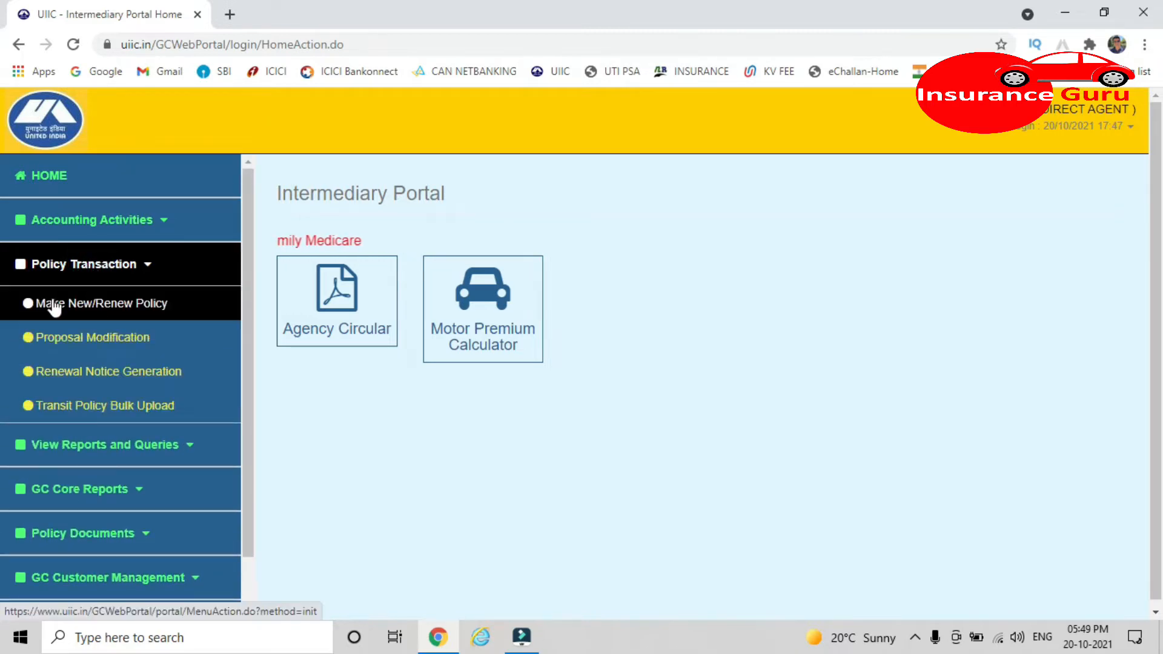
click(92, 305)
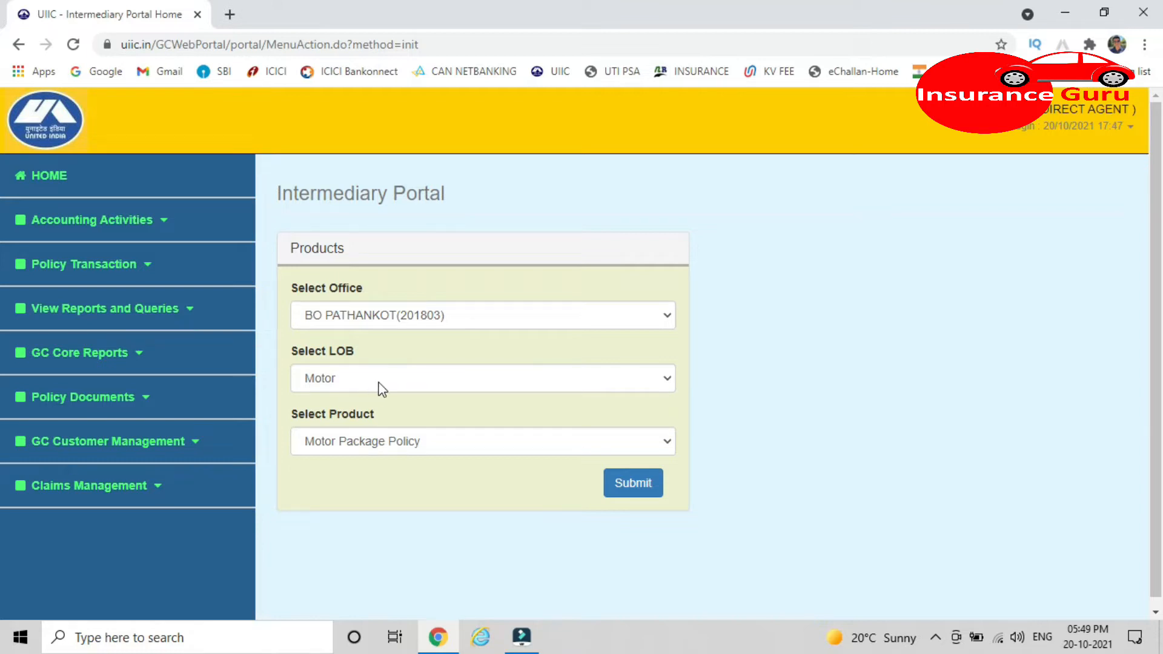
click(402, 381)
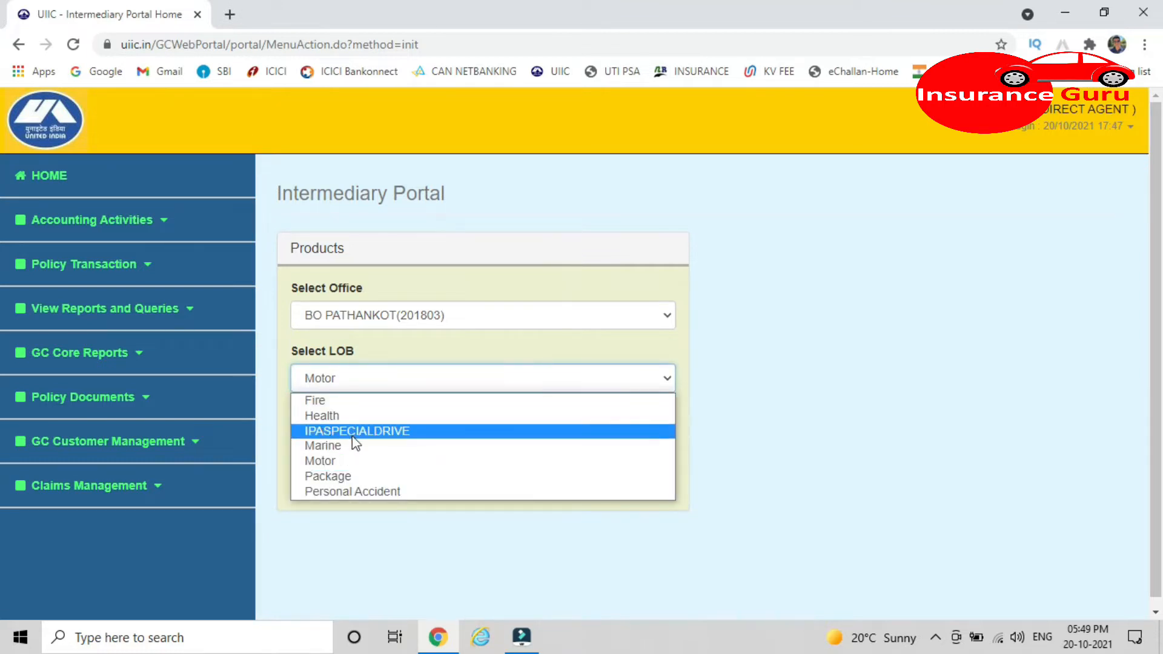
click(321, 461)
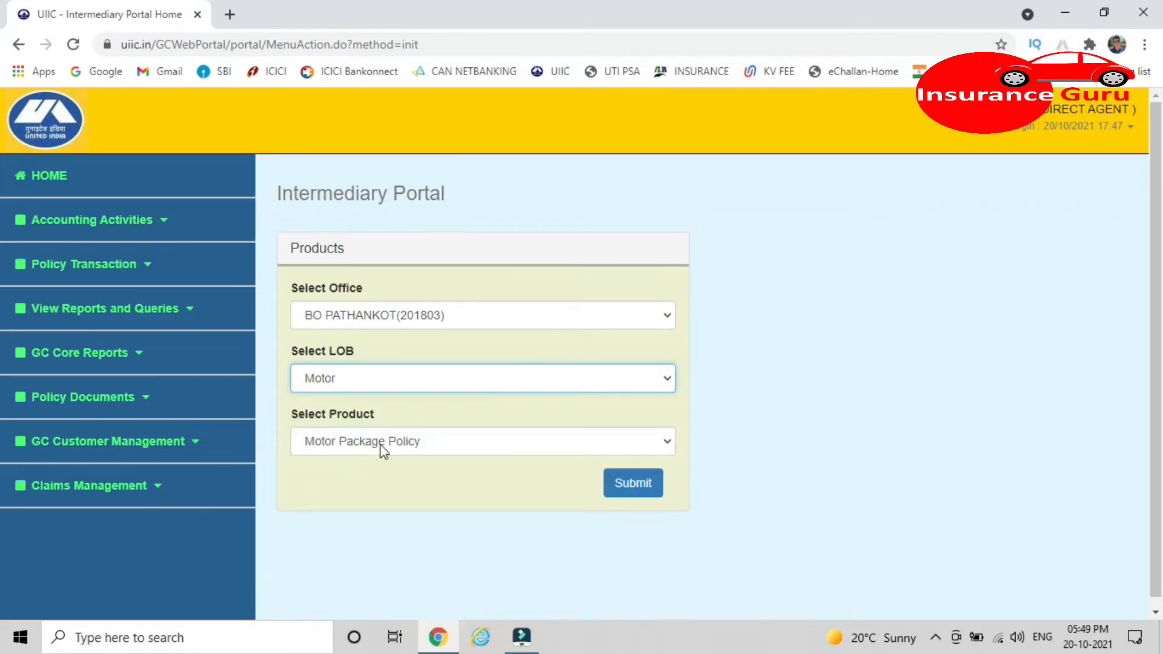
click(351, 443)
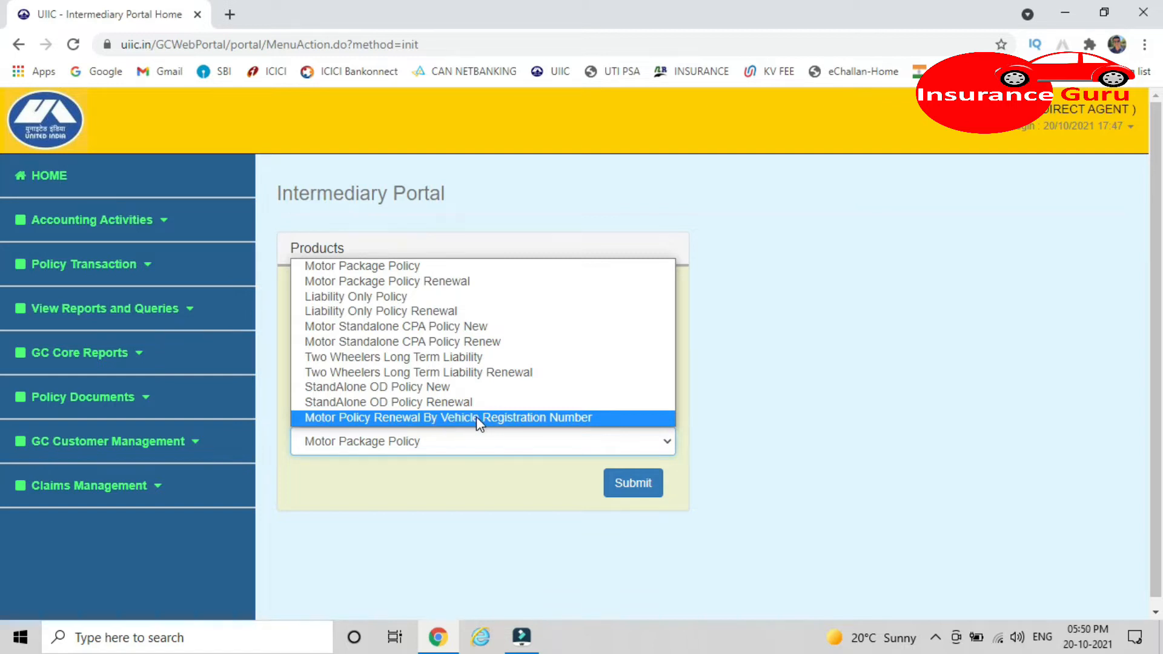
click(455, 423)
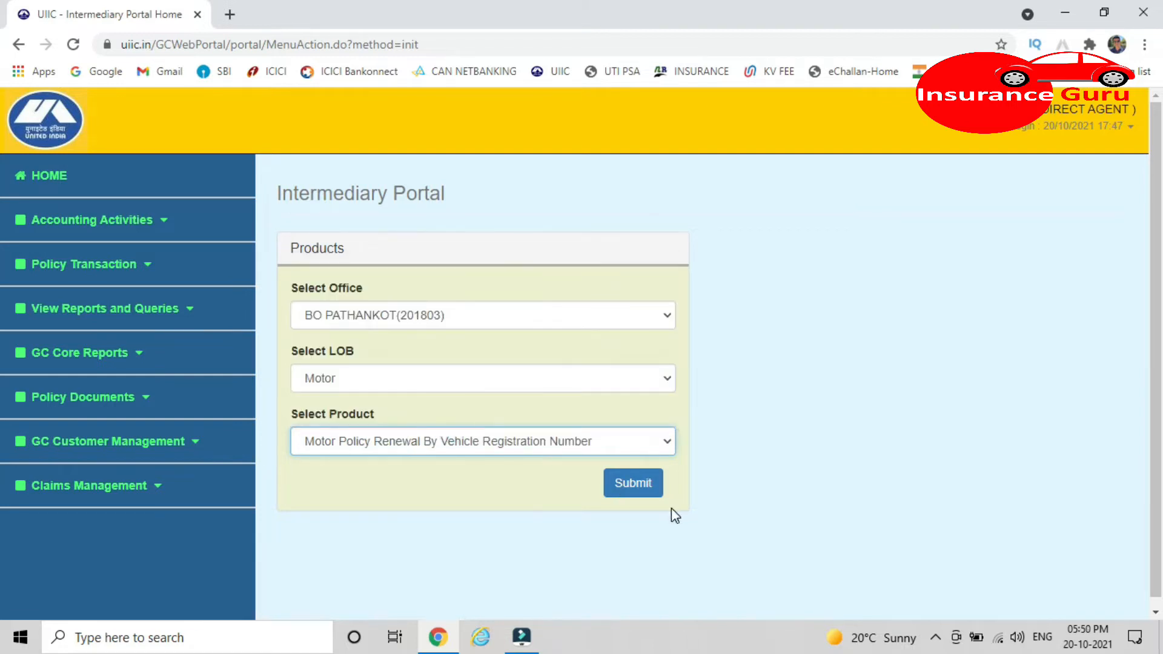
click(627, 489)
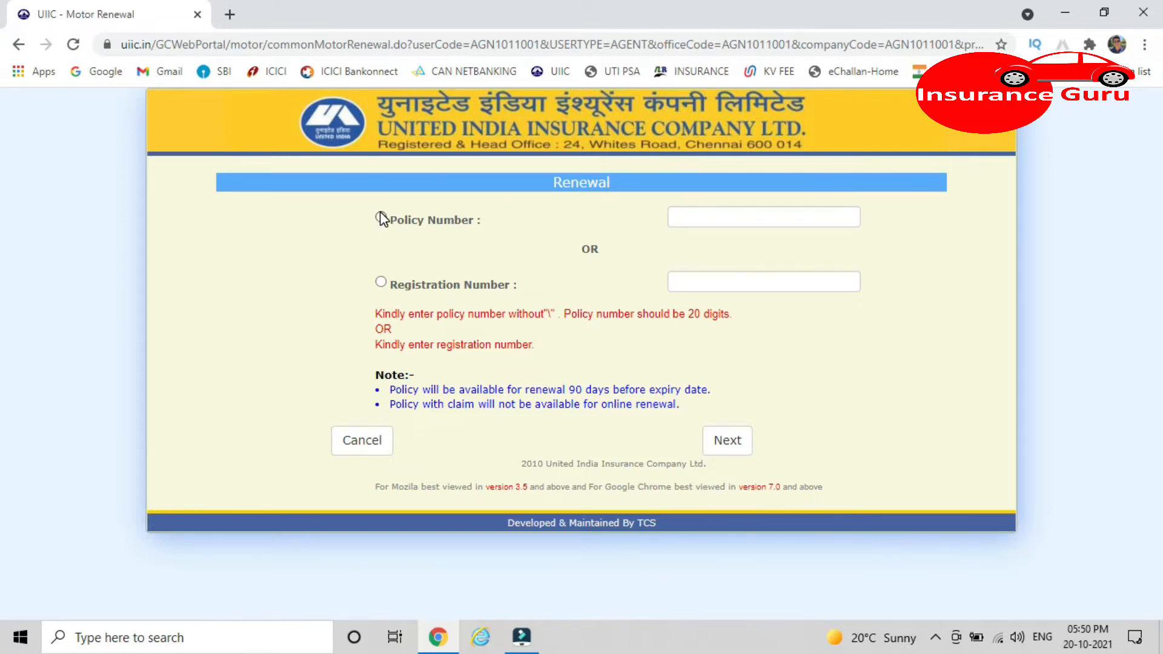
Look up the policies by the vehicle's registration number and start renewing the last package policy in the list.
click(381, 283)
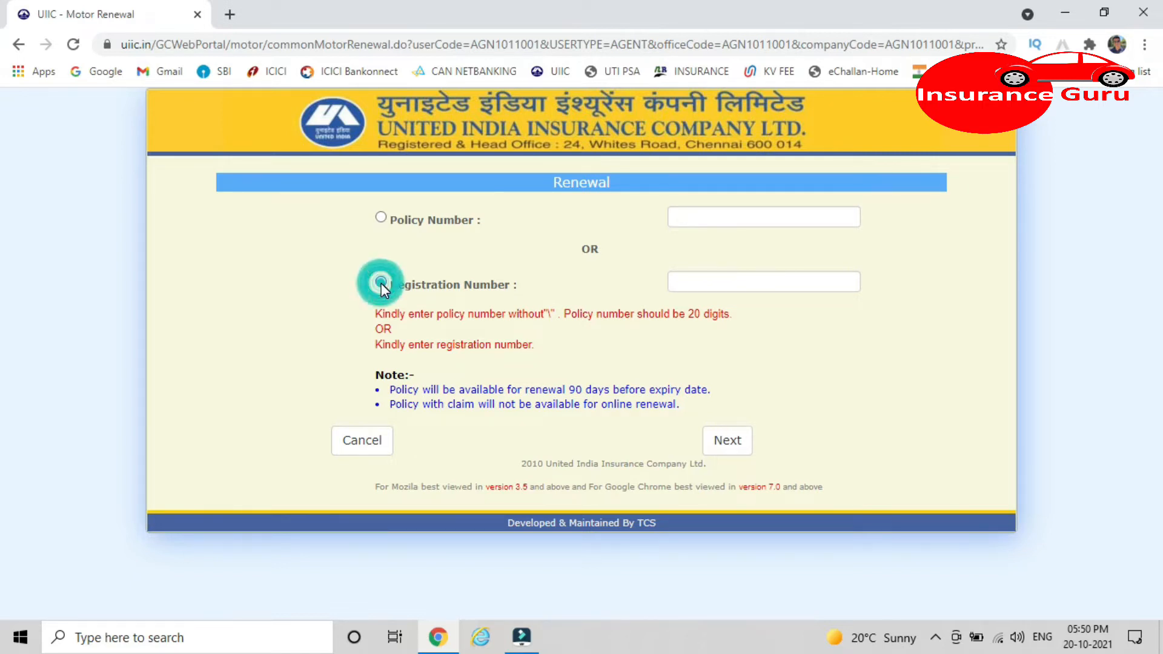
click(679, 278)
text(HR)
text(47AC)
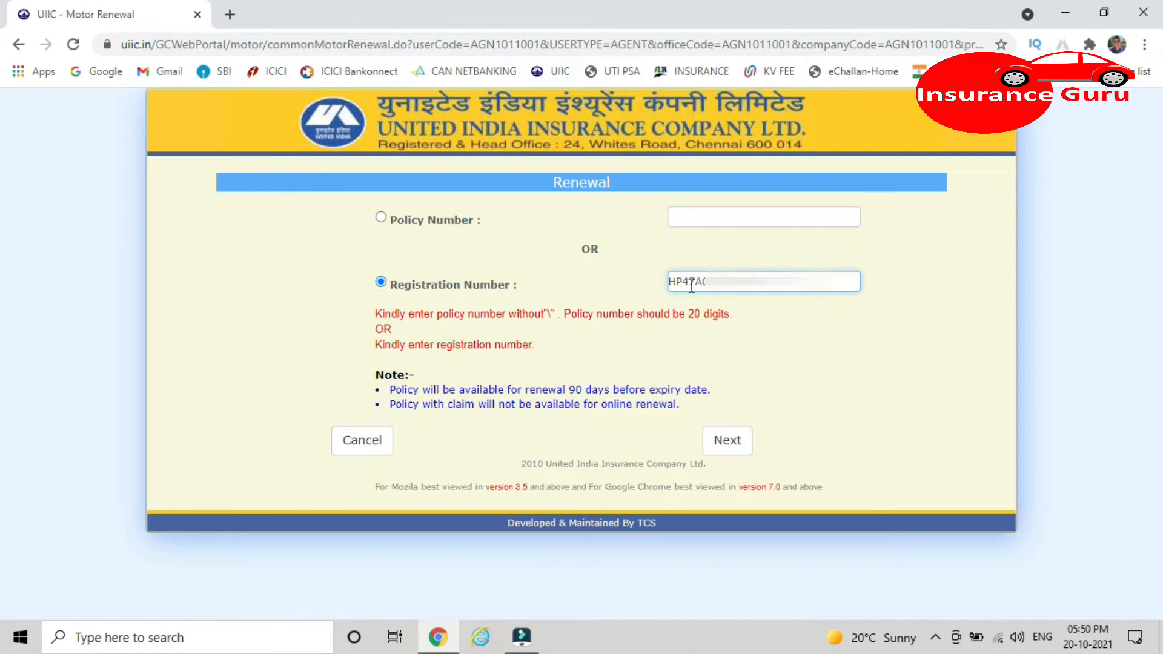
click(732, 446)
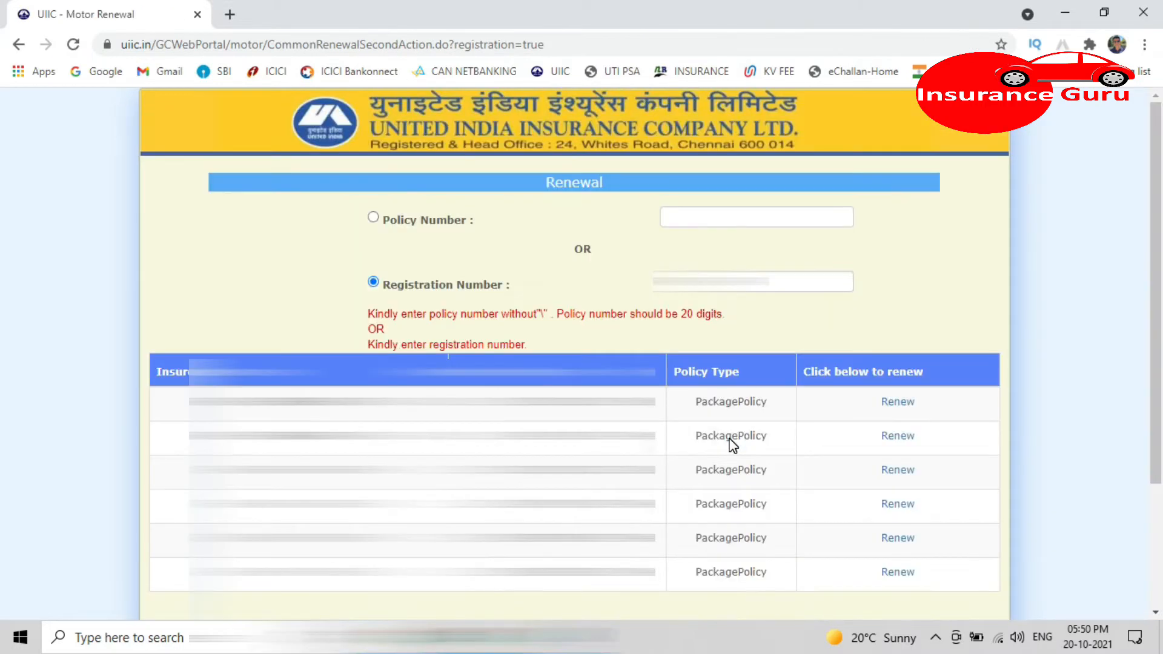
scroll(1, 285, down, 2)
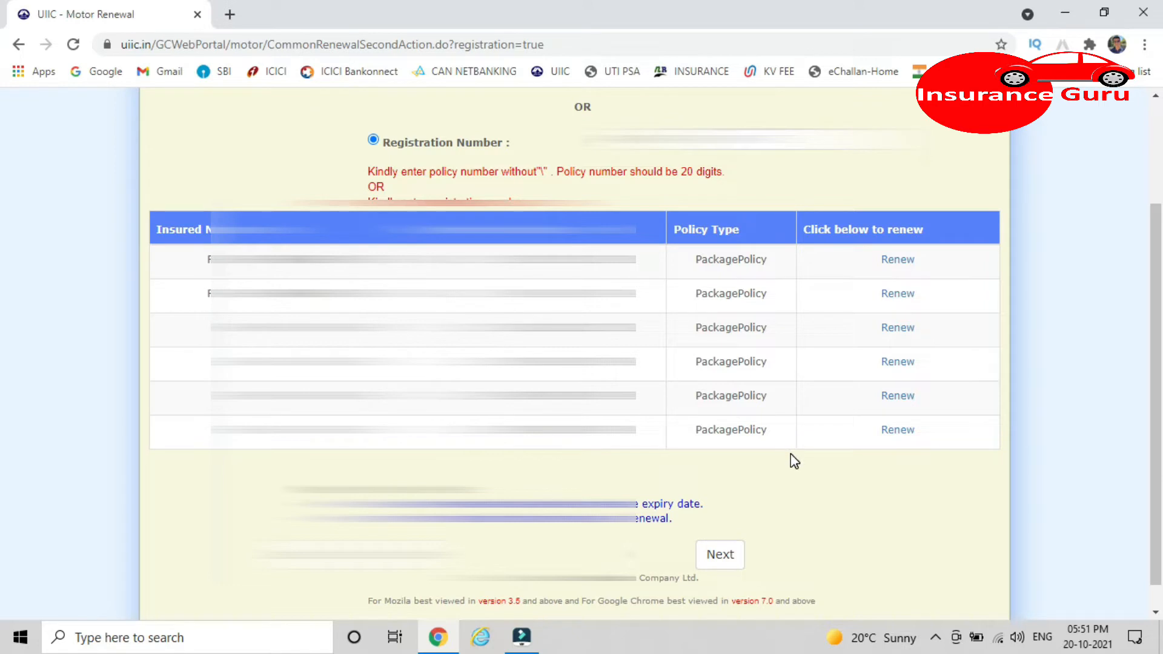
click(894, 431)
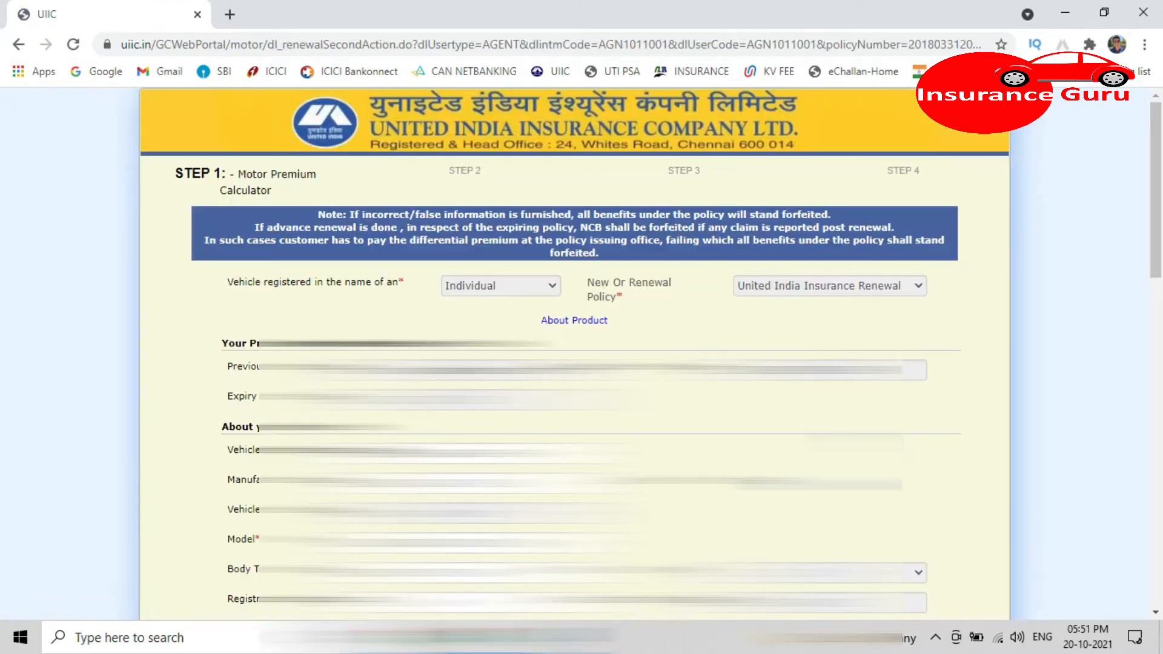
Set the vehicle's registration location to HP47 DALHOUSIE.
drag(1156, 219, 1156, 303)
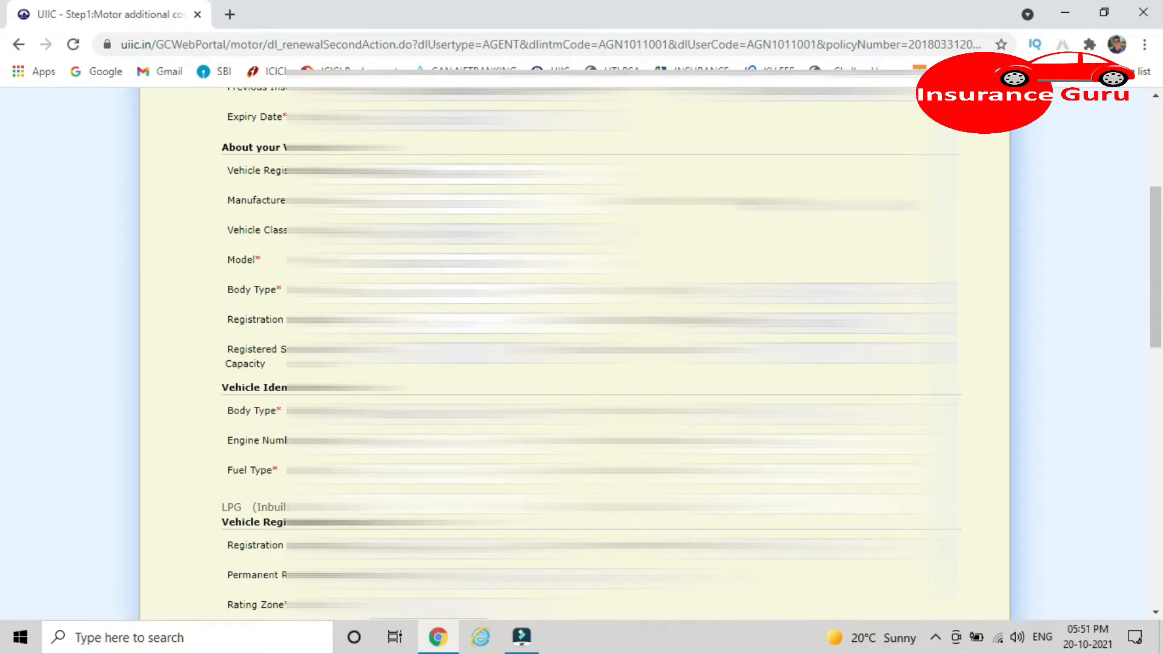
click(448, 323)
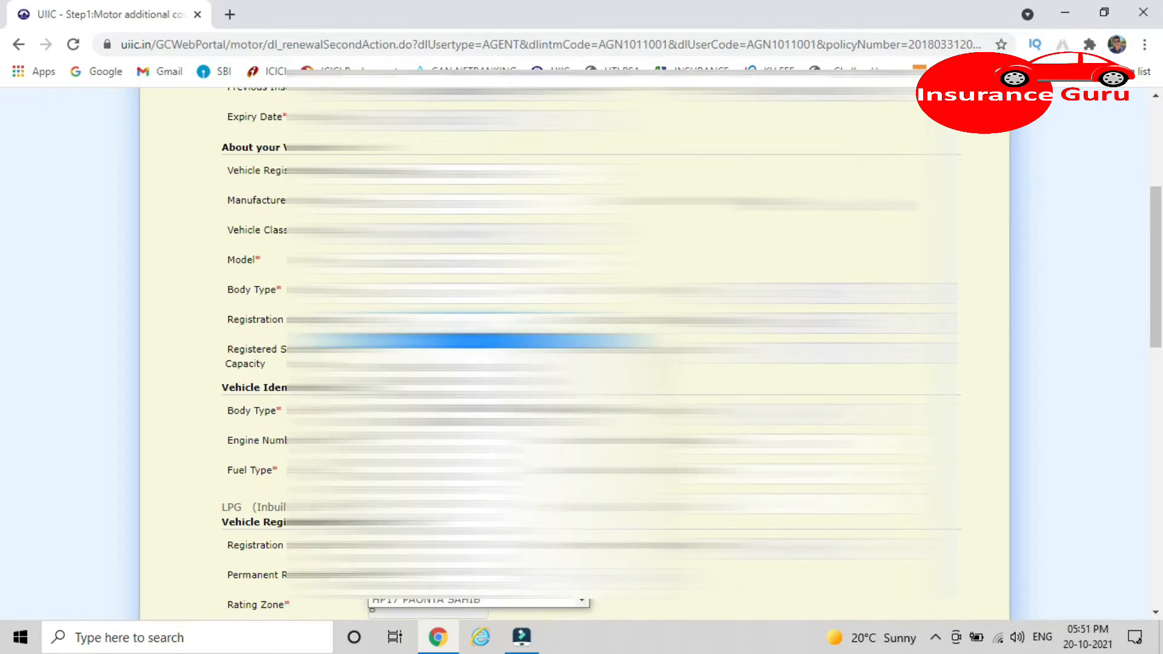
drag(582, 373, 582, 436)
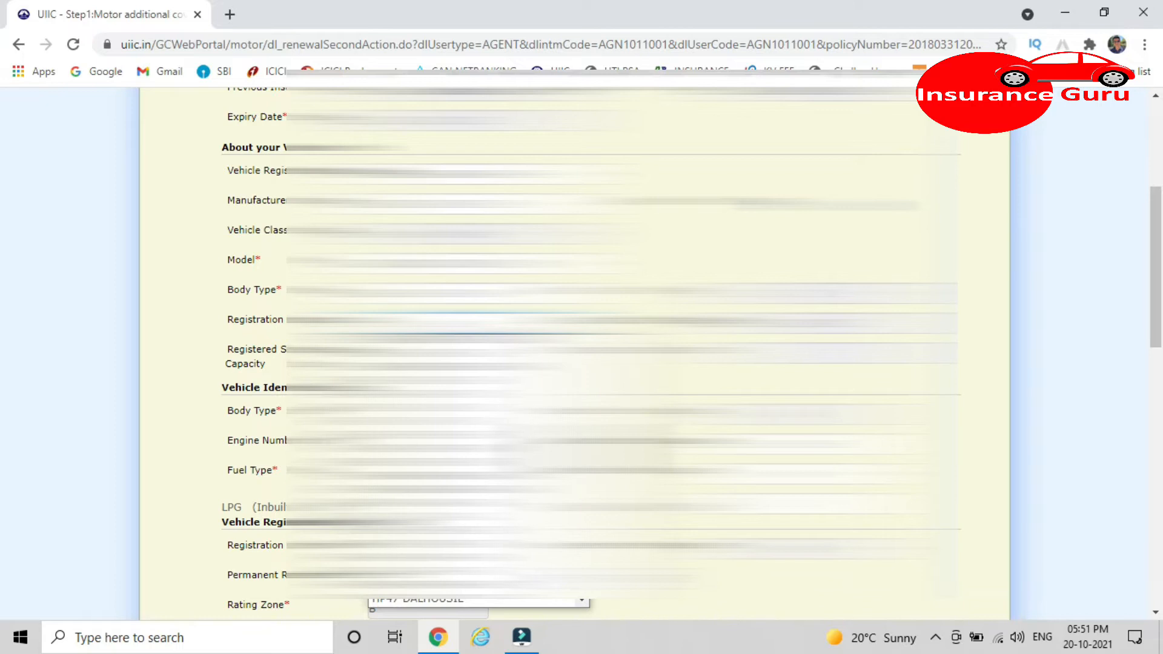
click(431, 605)
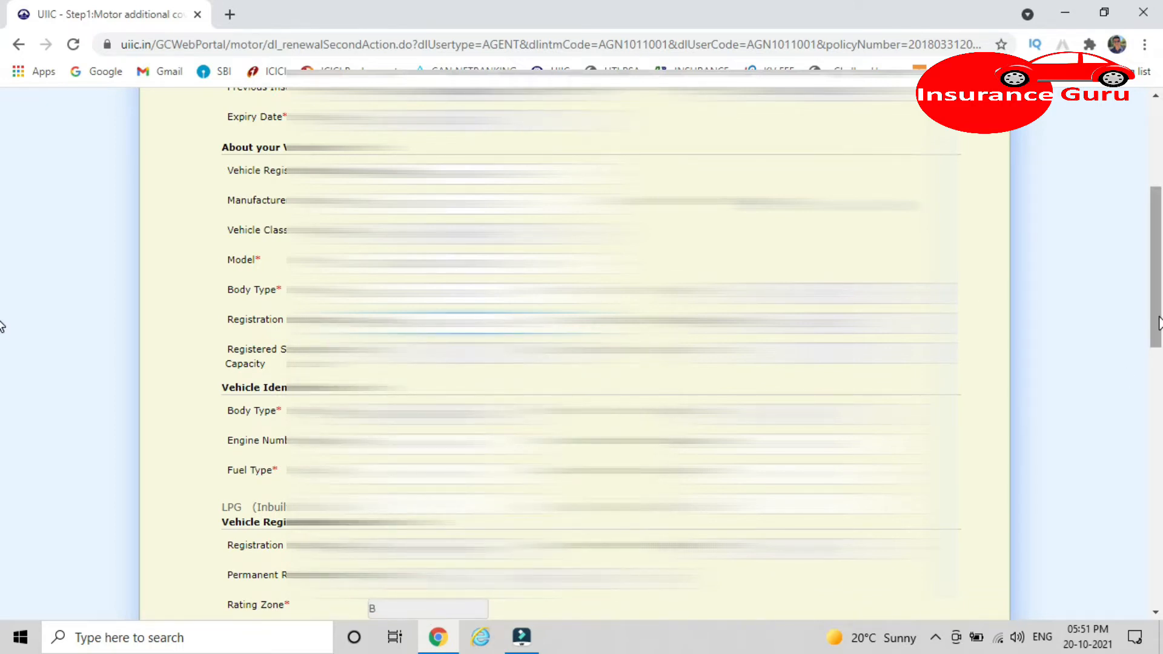
Opt out of the compulsory PA owner driver cover and declare a valid driving license and an existing standalone CPA policy.
scroll(4, 386, down, 3)
scroll(3, 386, down, 4)
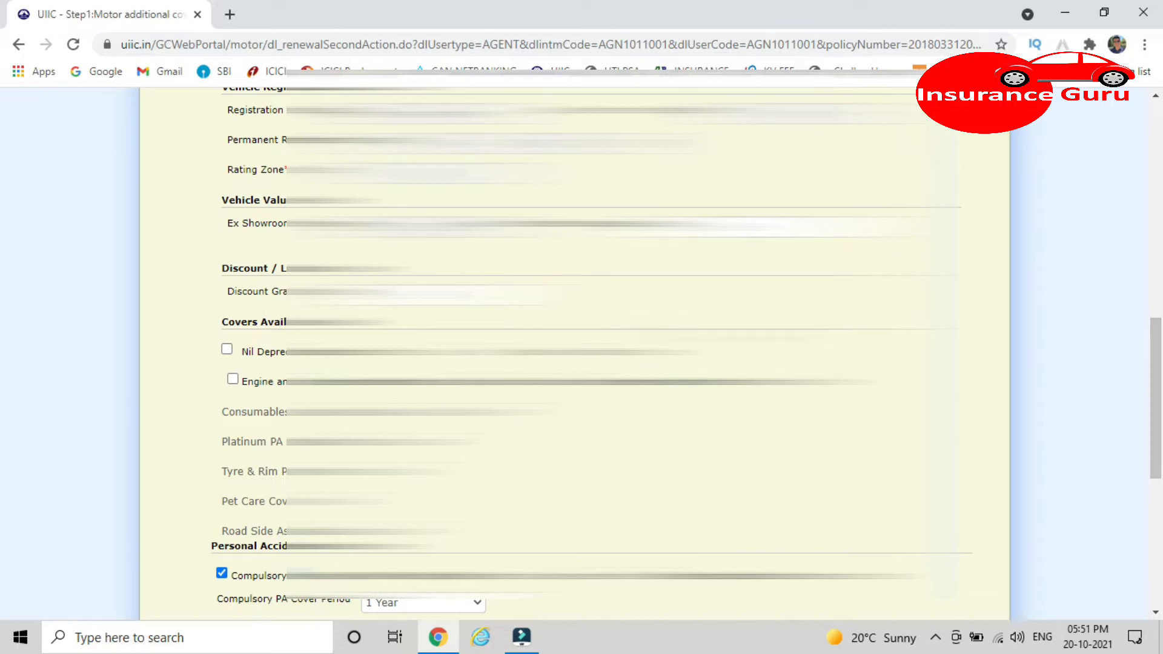
scroll(1159, 381, down, 1)
drag(1159, 380, 1158, 397)
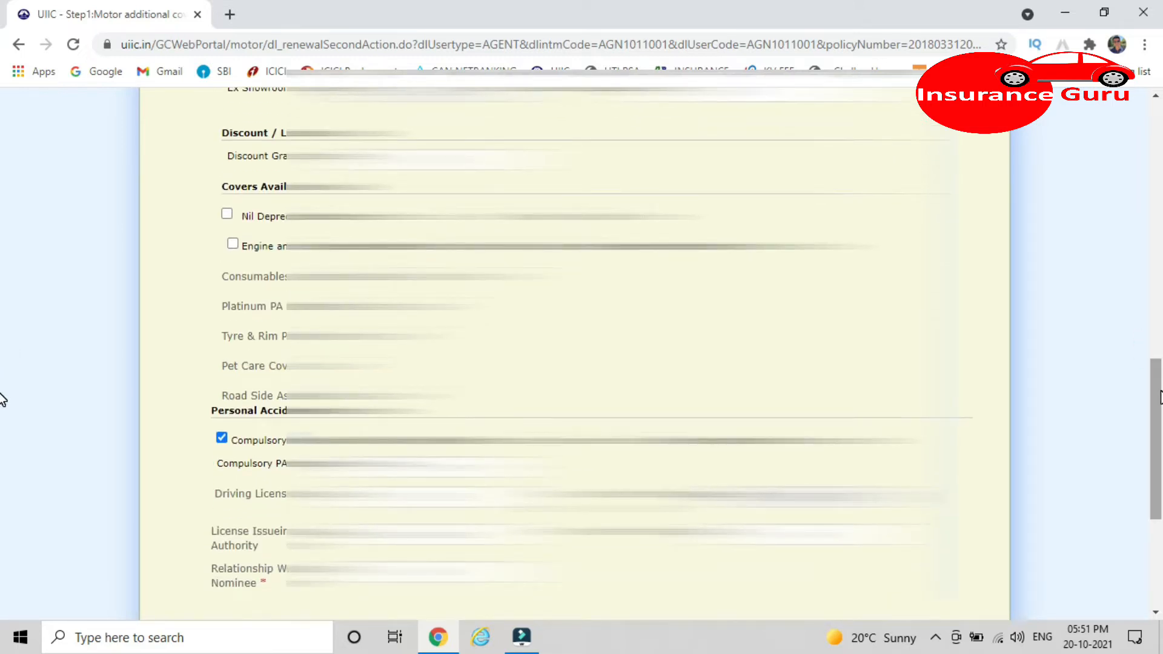
drag(1158, 397, 1158, 448)
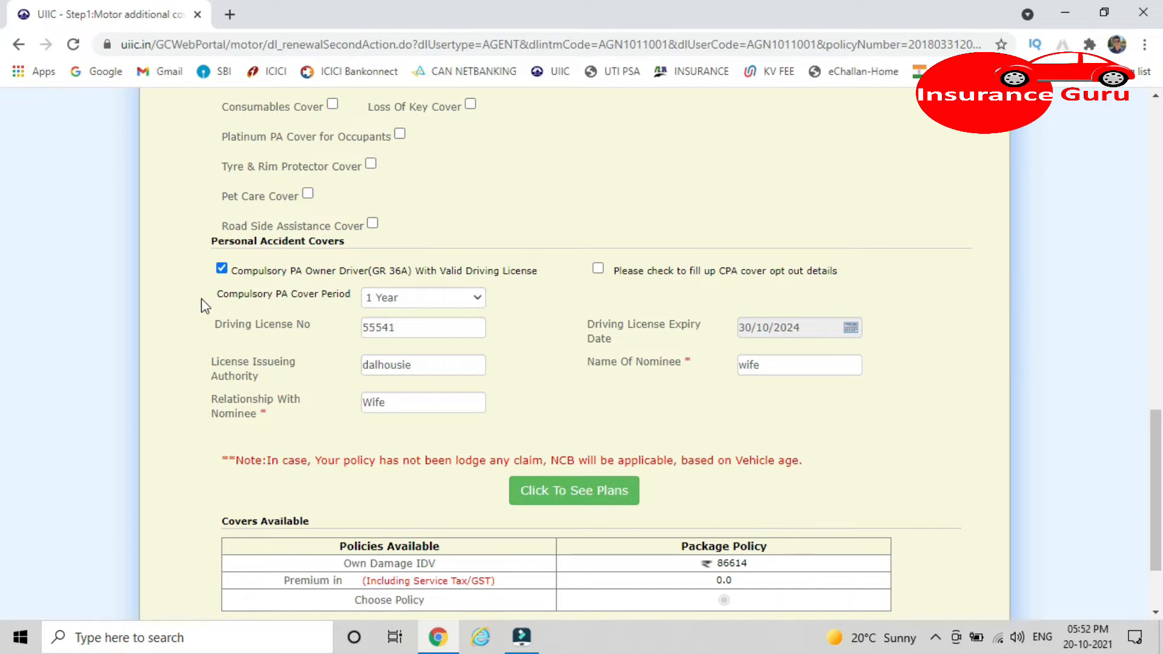
click(222, 269)
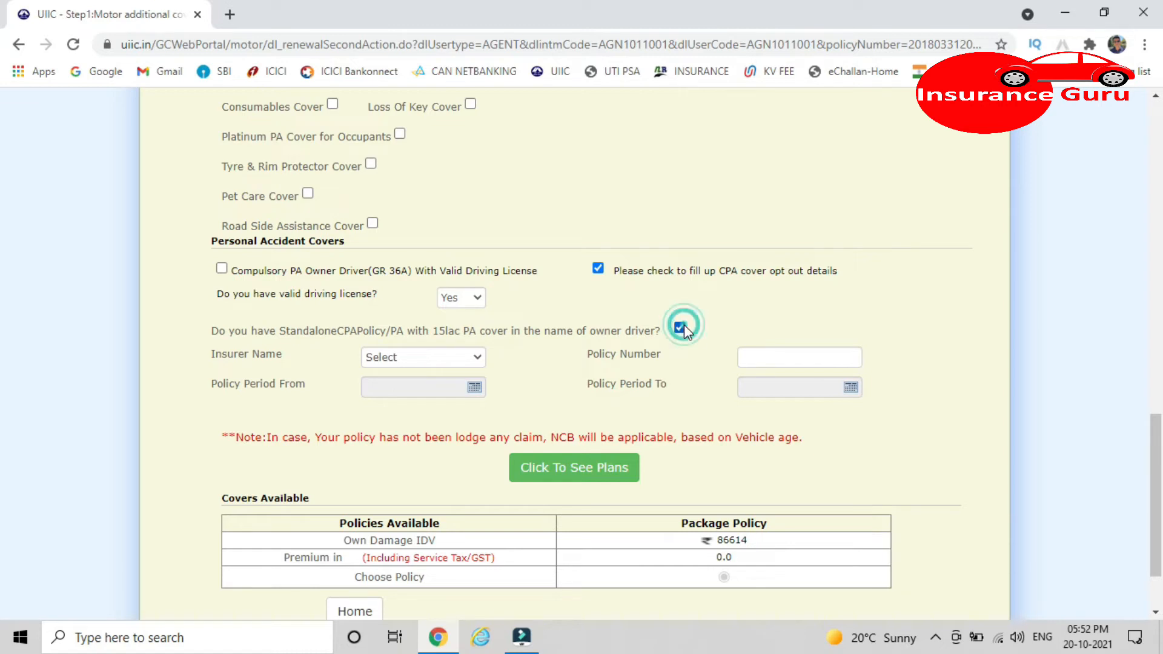
For the existing CPA policy, choose UNITED INDIA INSURANCE CO.LTD. as insurer and paste the policy number.
click(389, 359)
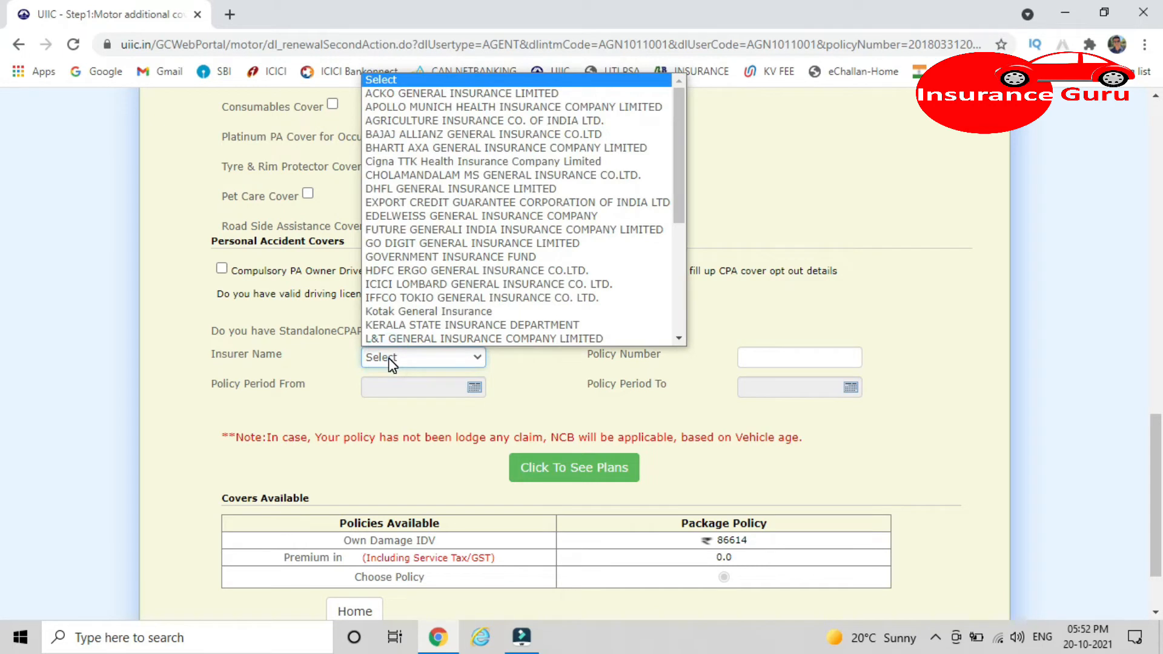
key(u)
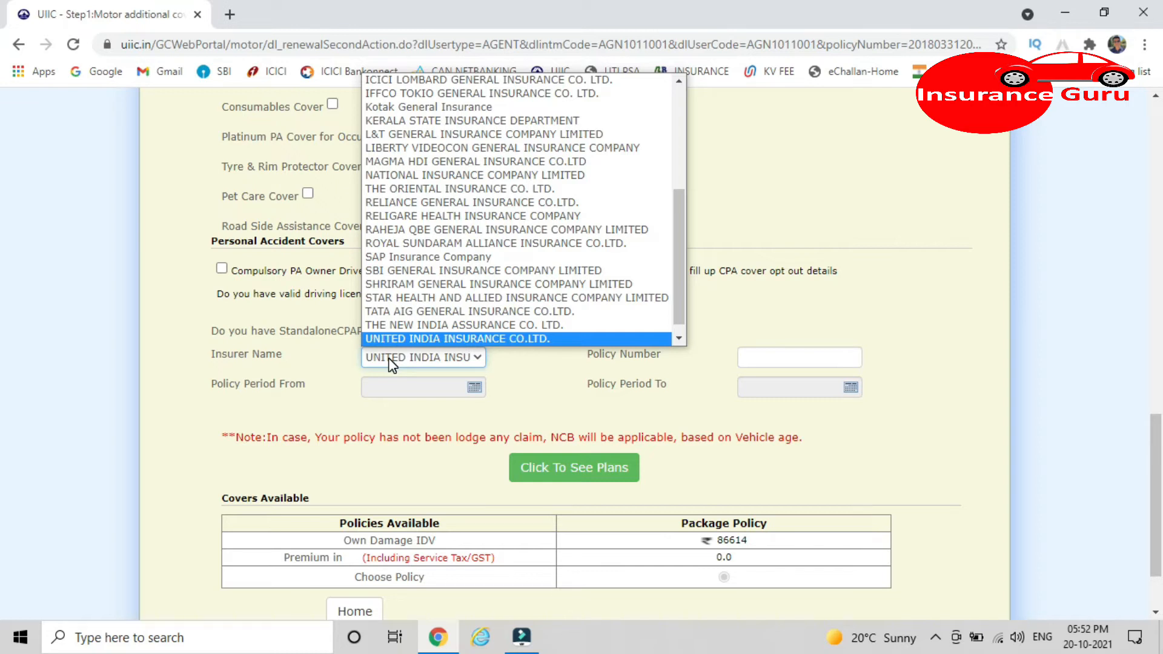
key(Return)
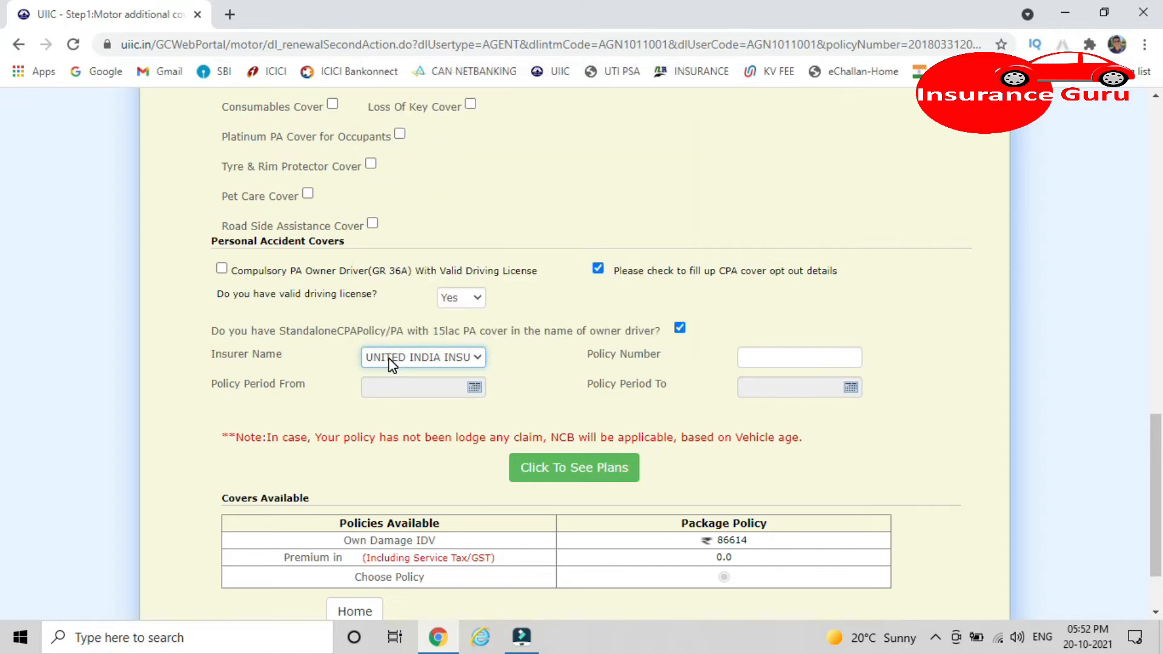
click(755, 355)
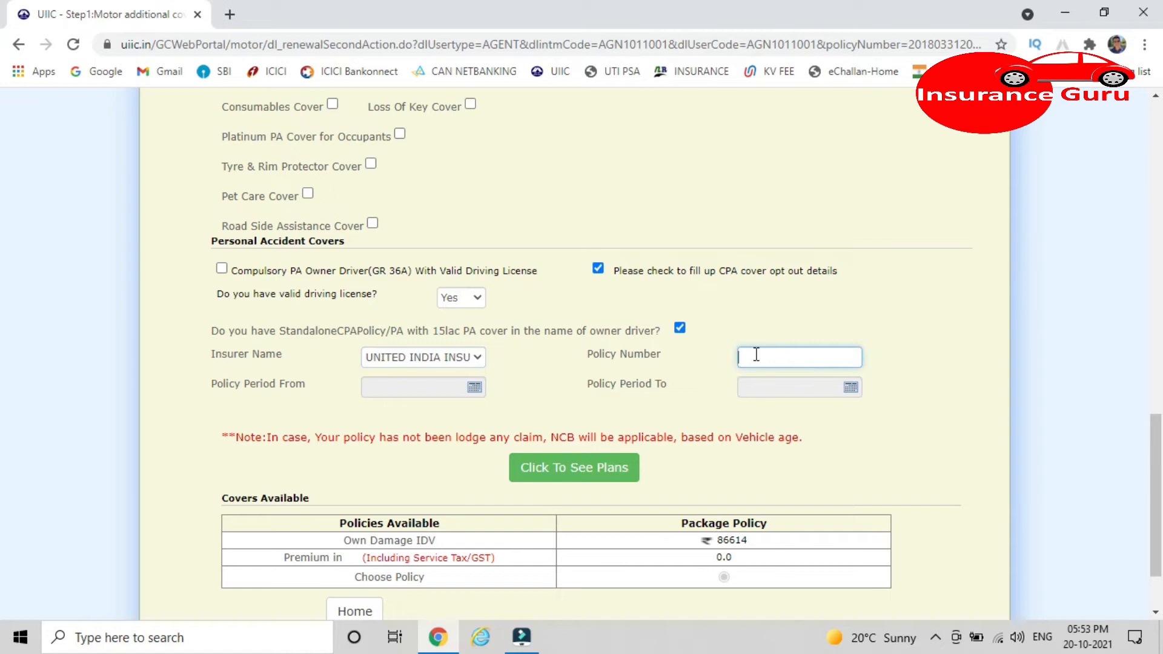
key(ctrl+v)
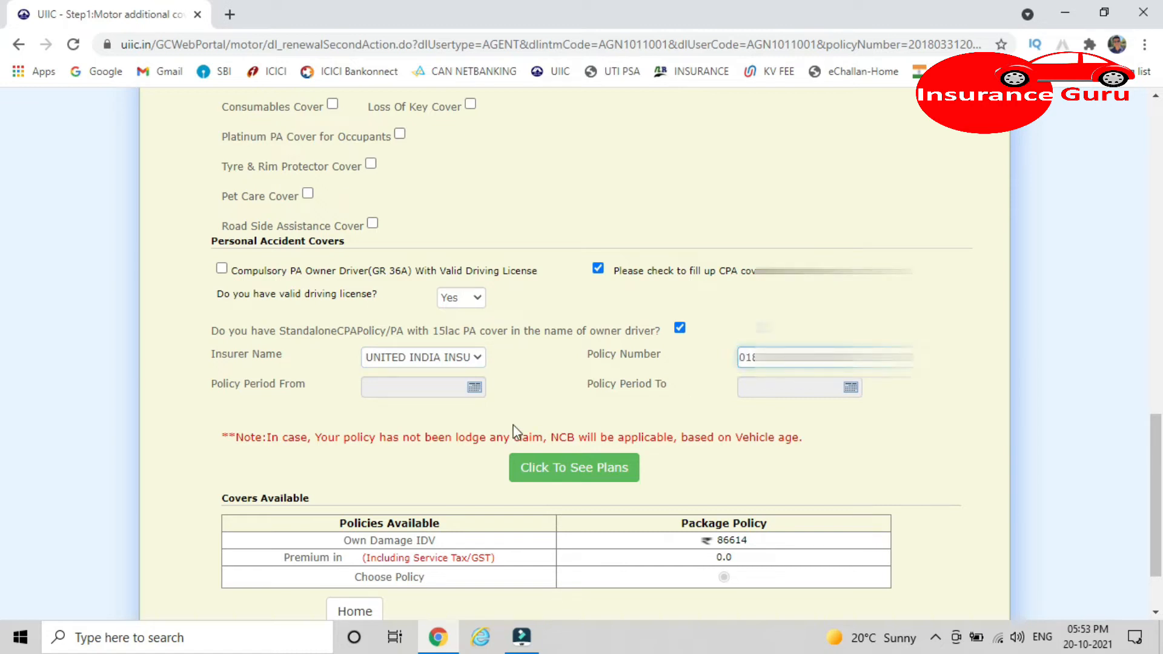
Set the existing CPA policy's period from 20/10/2021 to 19/10/2022.
click(473, 388)
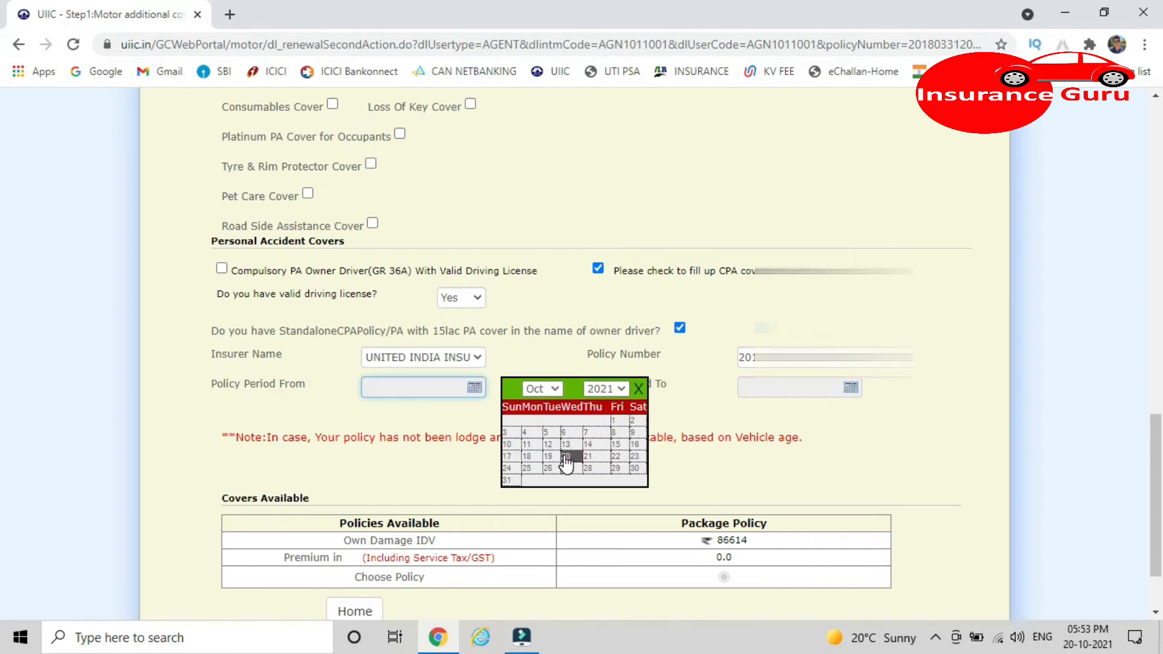
click(566, 462)
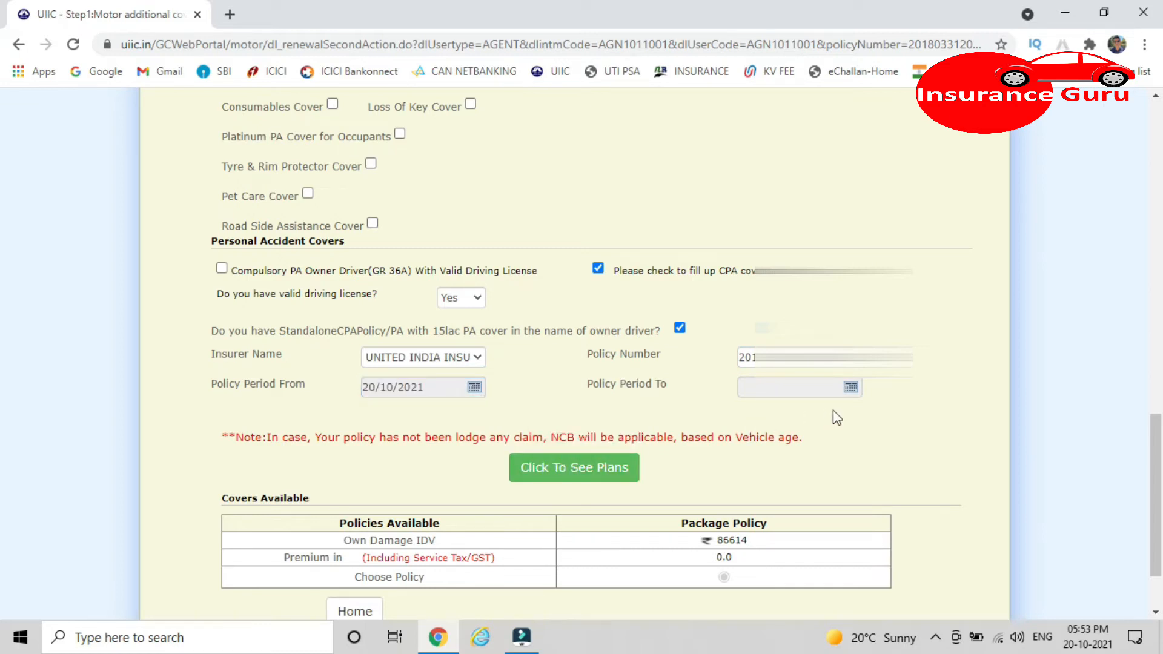
click(851, 388)
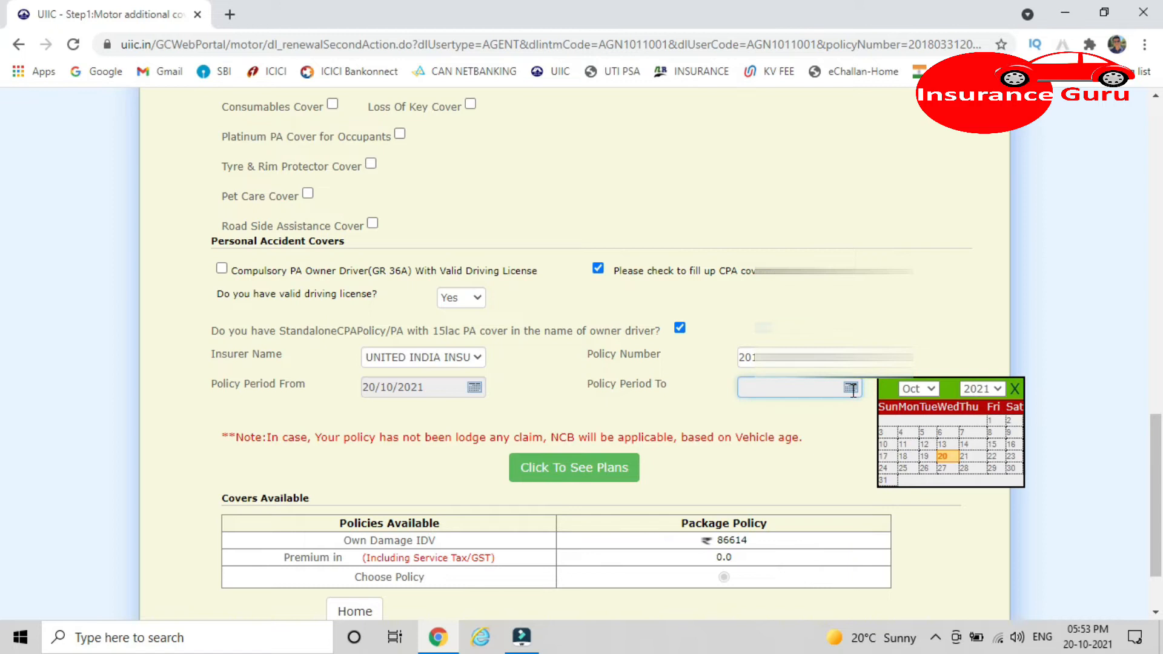
click(972, 389)
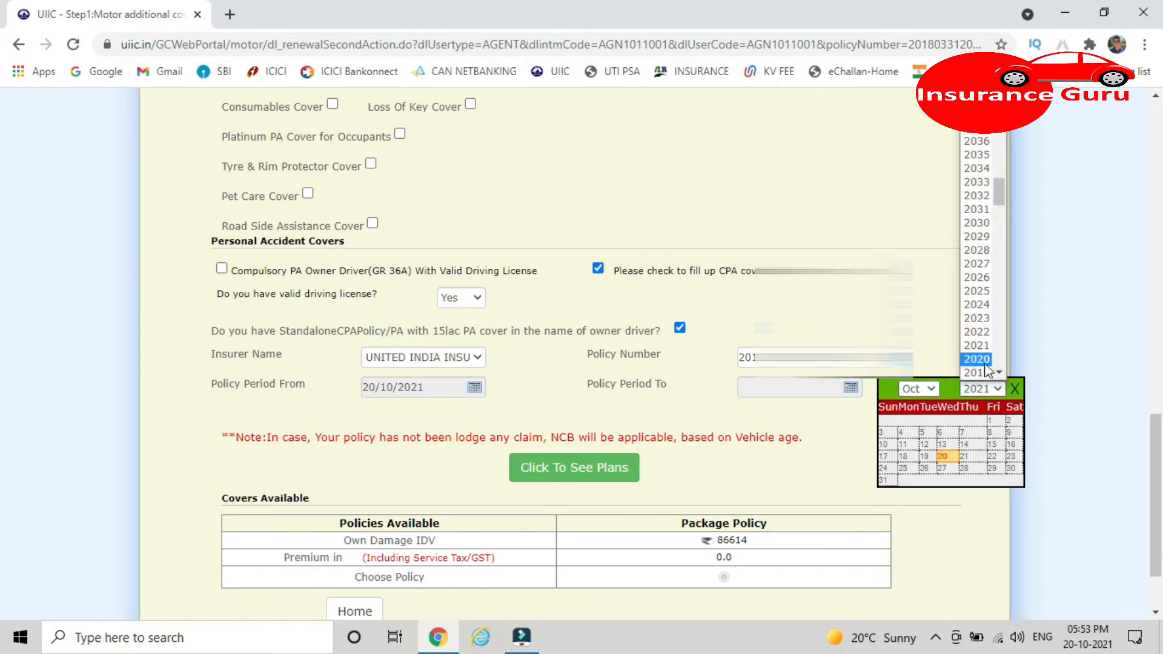
click(977, 331)
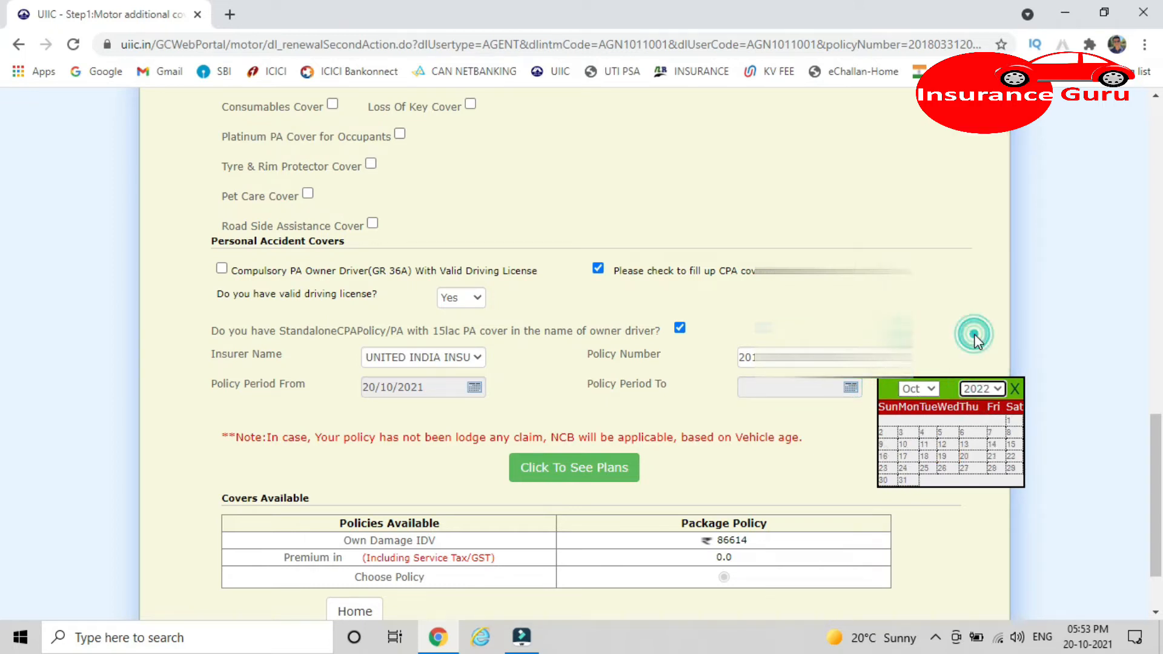
click(945, 457)
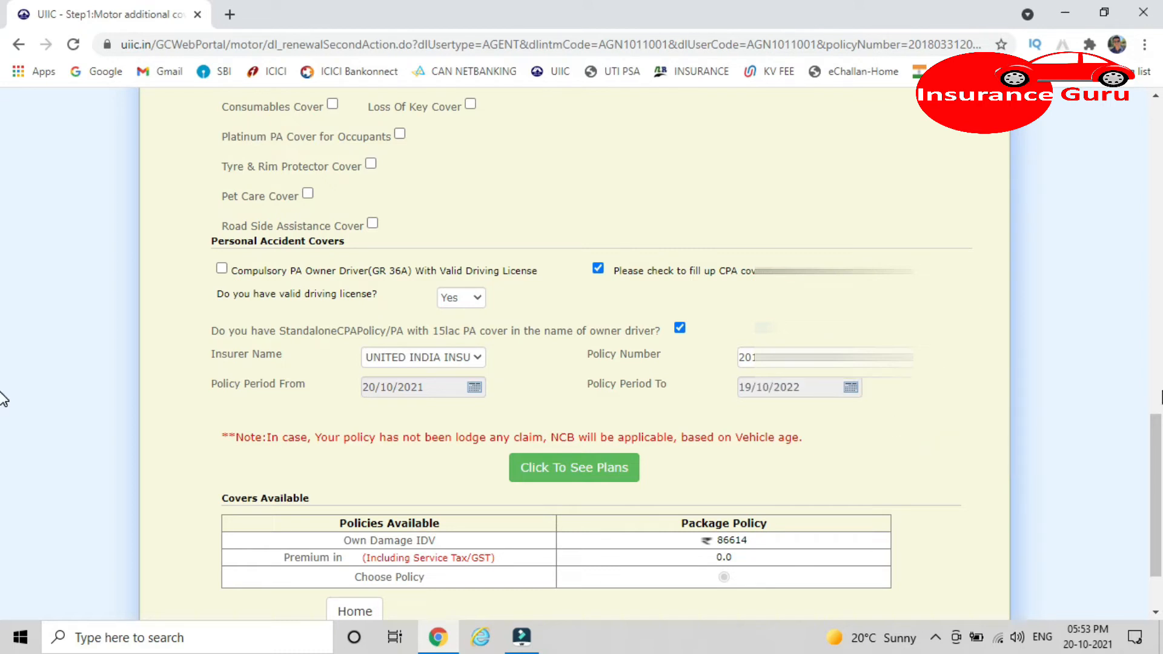
Request the available plans for the package policy and proceed past the Motor Risk Information page.
drag(1156, 437, 1159, 498)
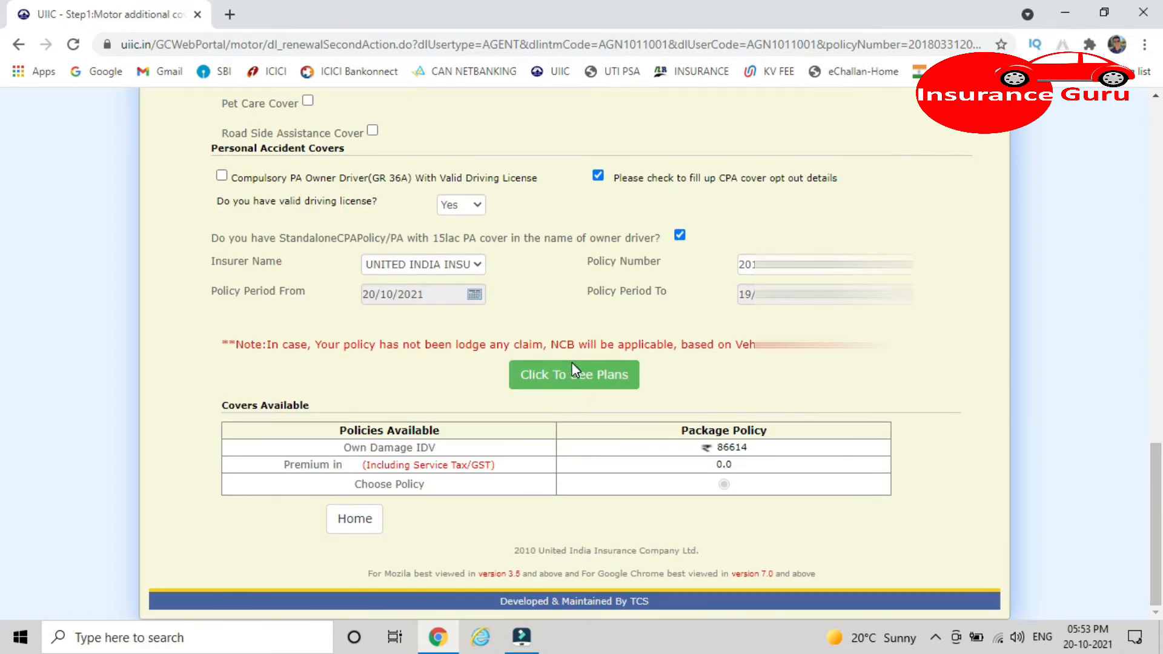
click(562, 377)
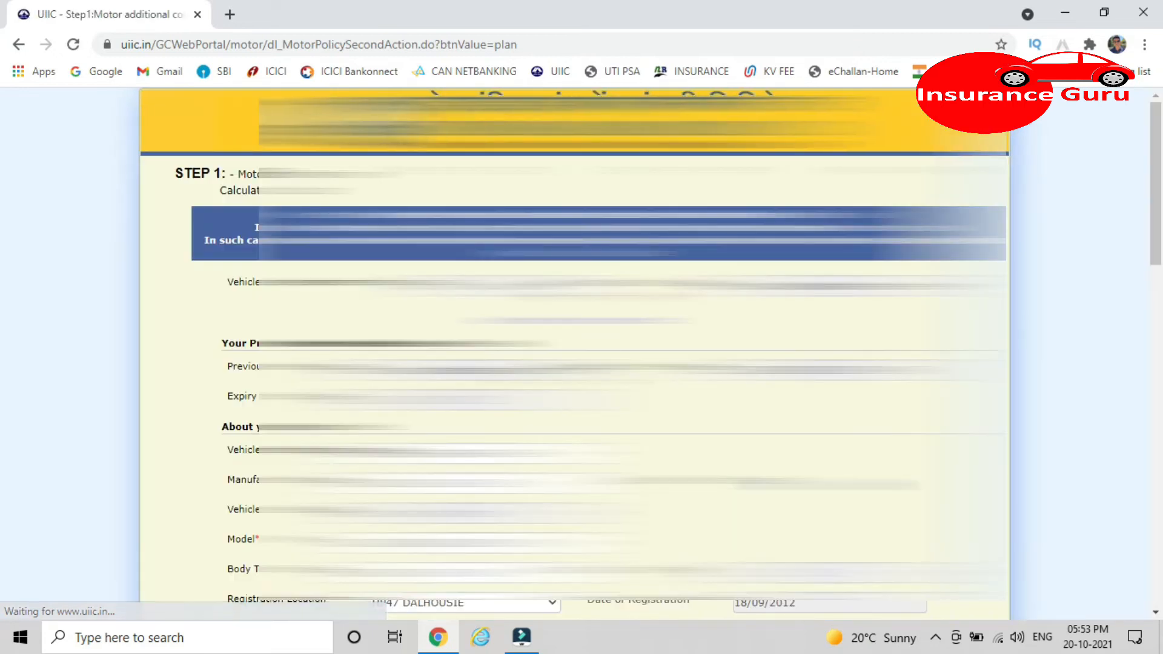
drag(1159, 218, 1160, 566)
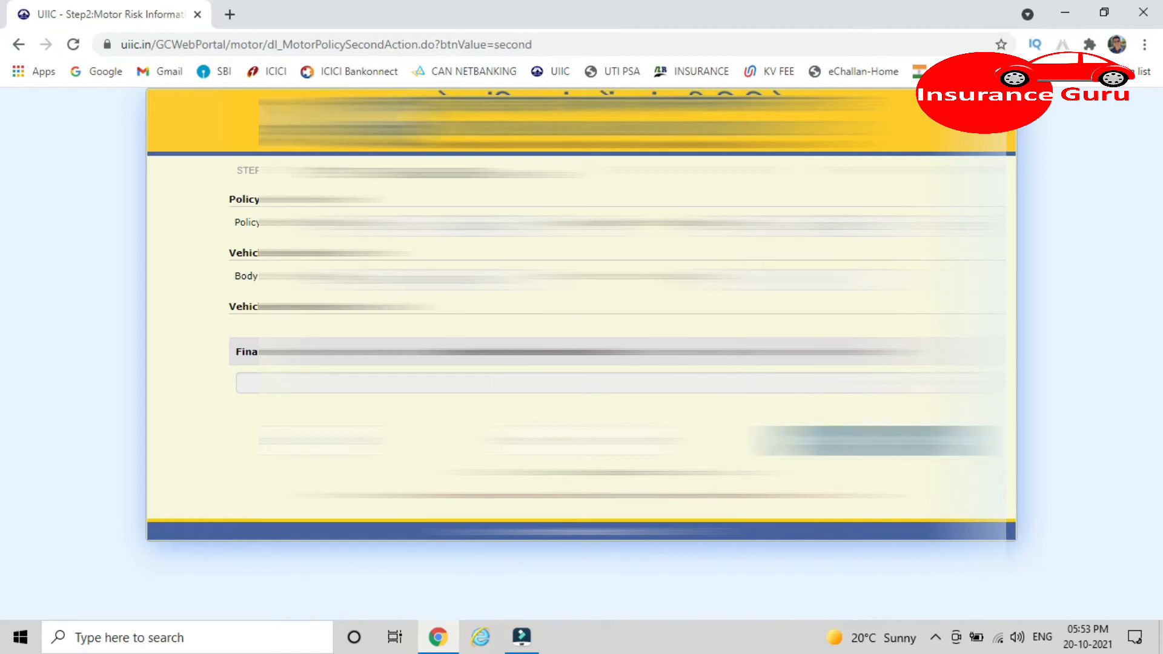
click(874, 441)
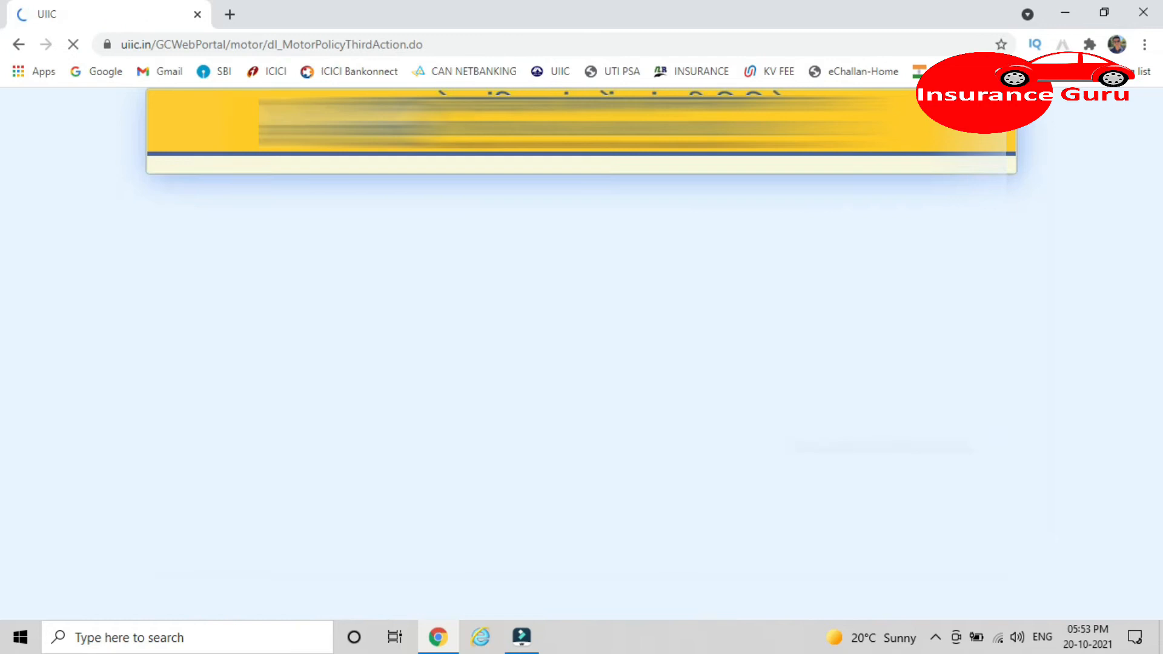
Submit the Contact Details page, accept its confirmation, and proceed from the temporary proposal to save the proposal.
drag(1152, 257, 1161, 438)
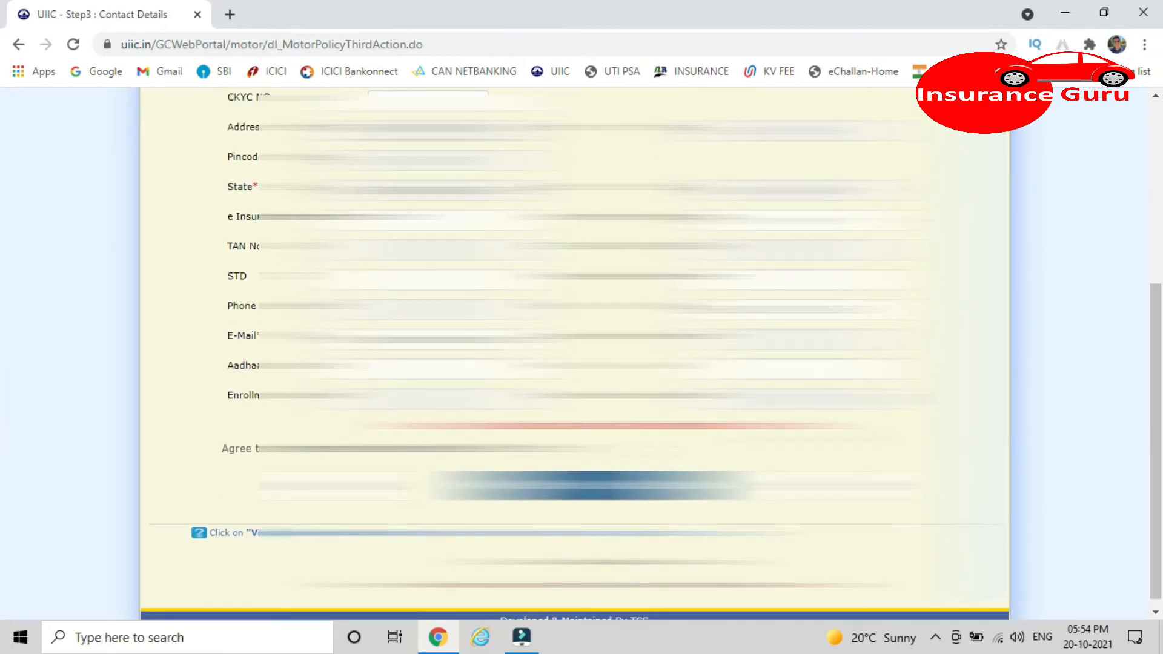
mouse_move(1158, 371)
mouse_down()
mouse_move(1158, 309)
mouse_move(1158, 389)
mouse_up()
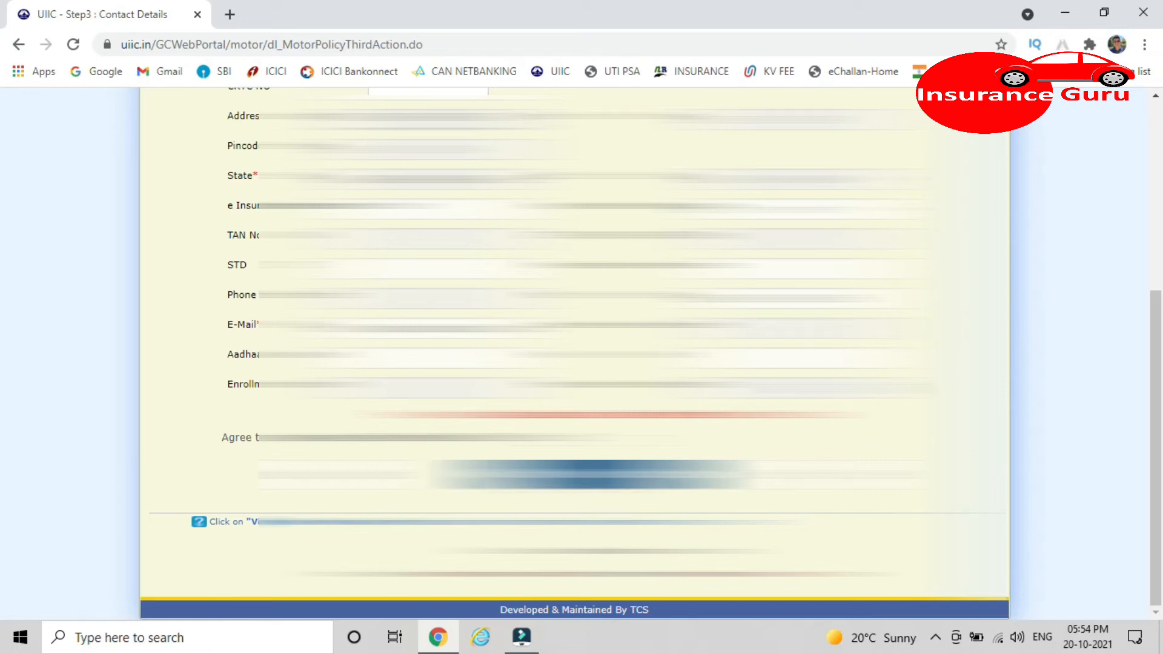
click(597, 475)
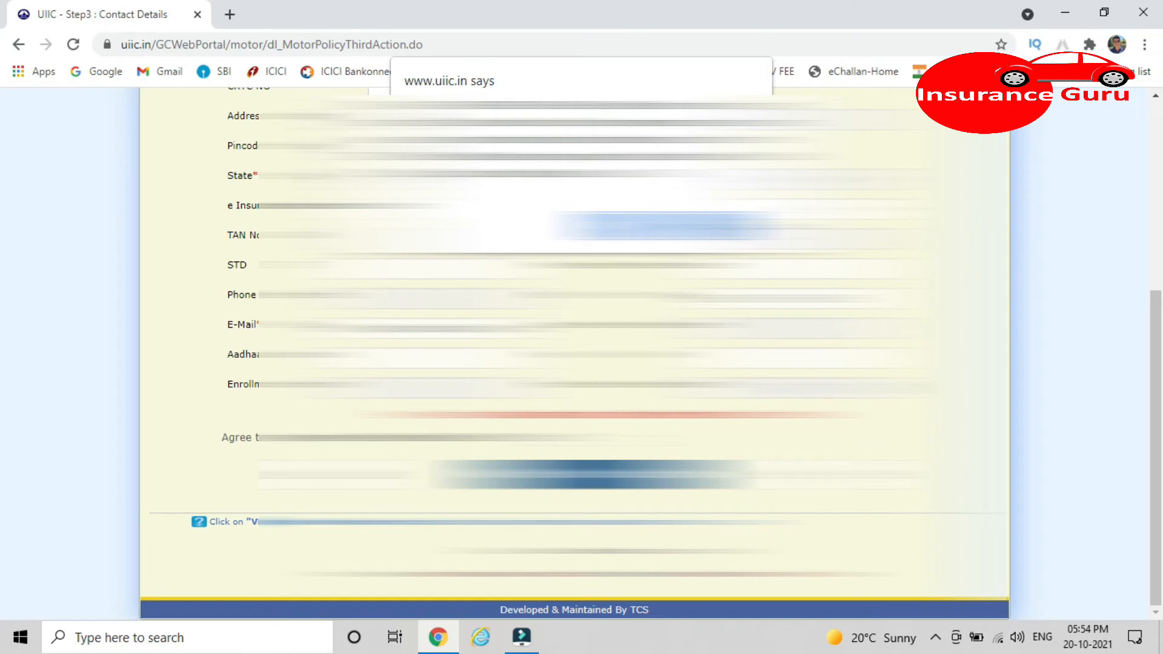
click(659, 226)
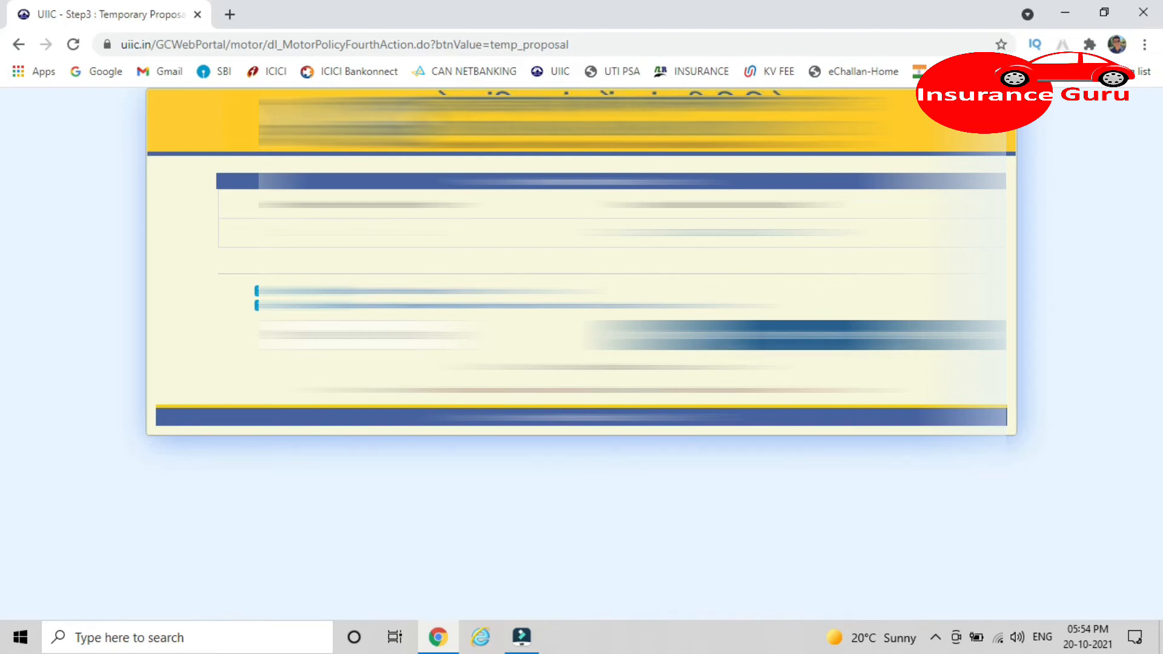
click(806, 335)
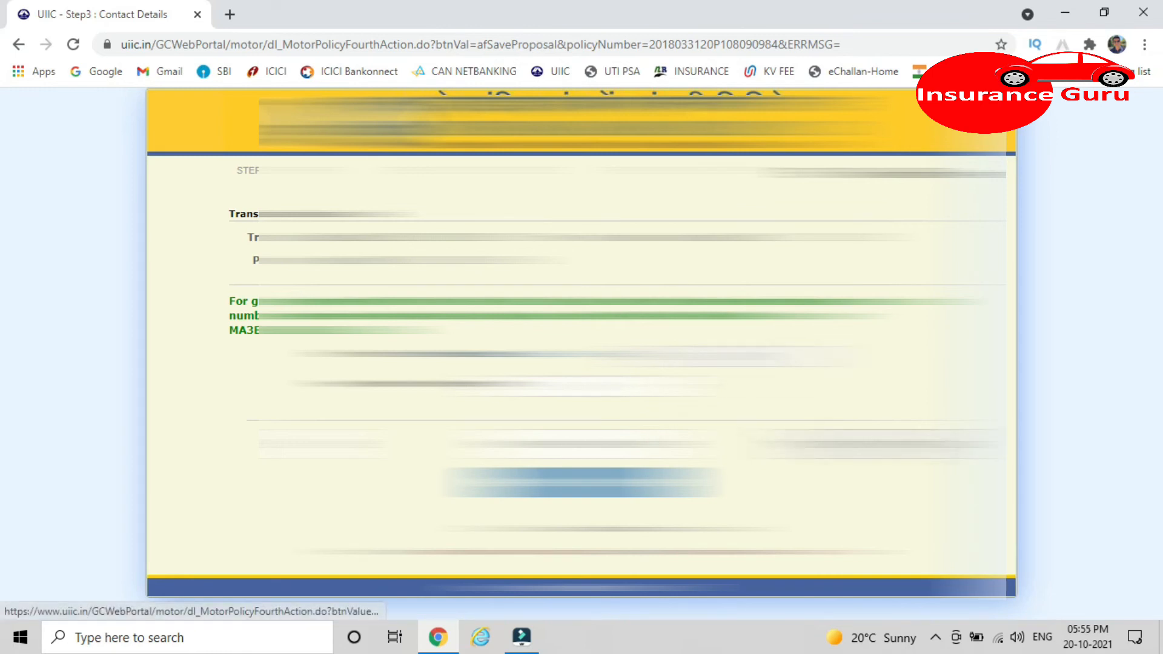
Open the saved proposal's document in its own tab, and submit the collection for the proposal on the transaction page.
click(872, 444)
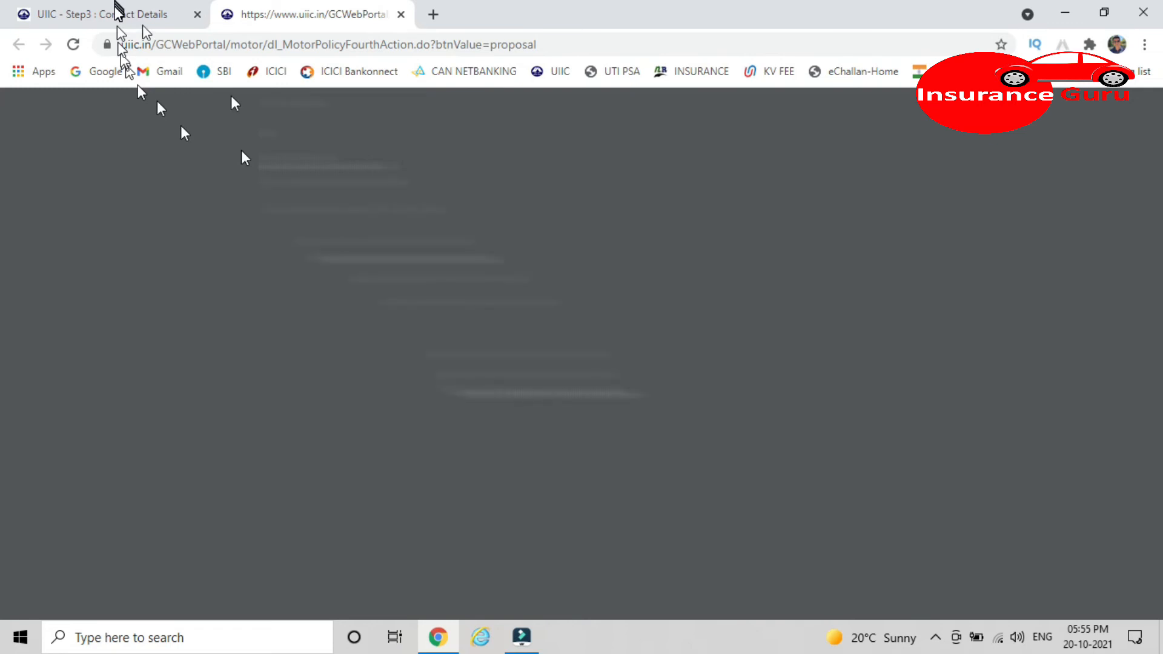
click(118, 12)
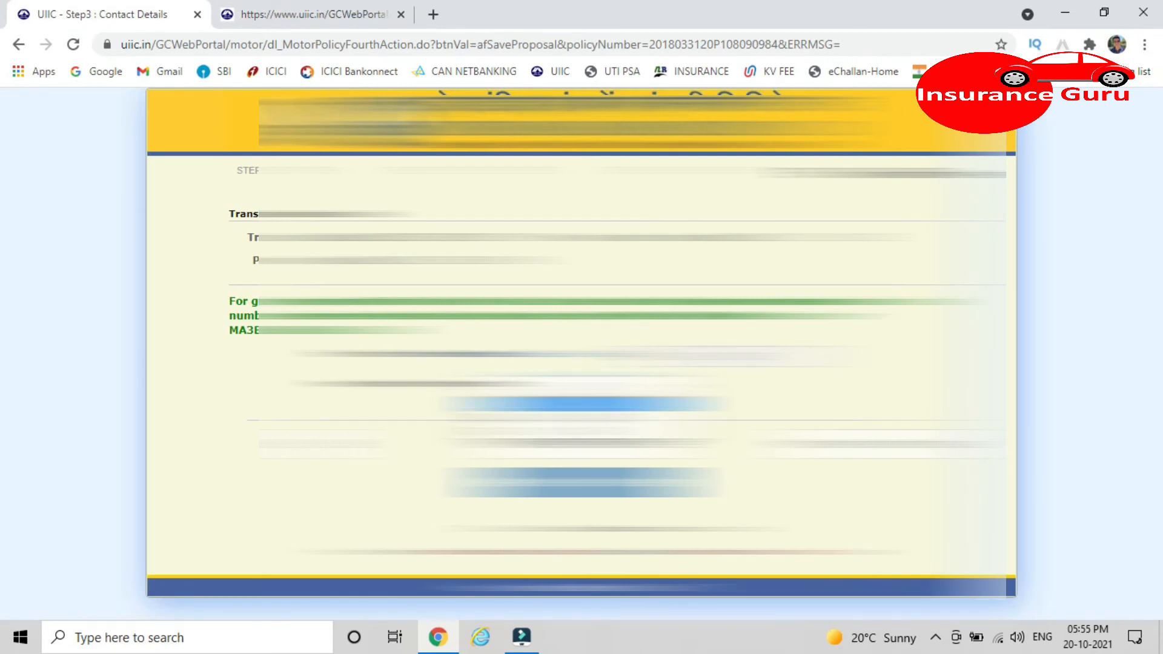
click(555, 387)
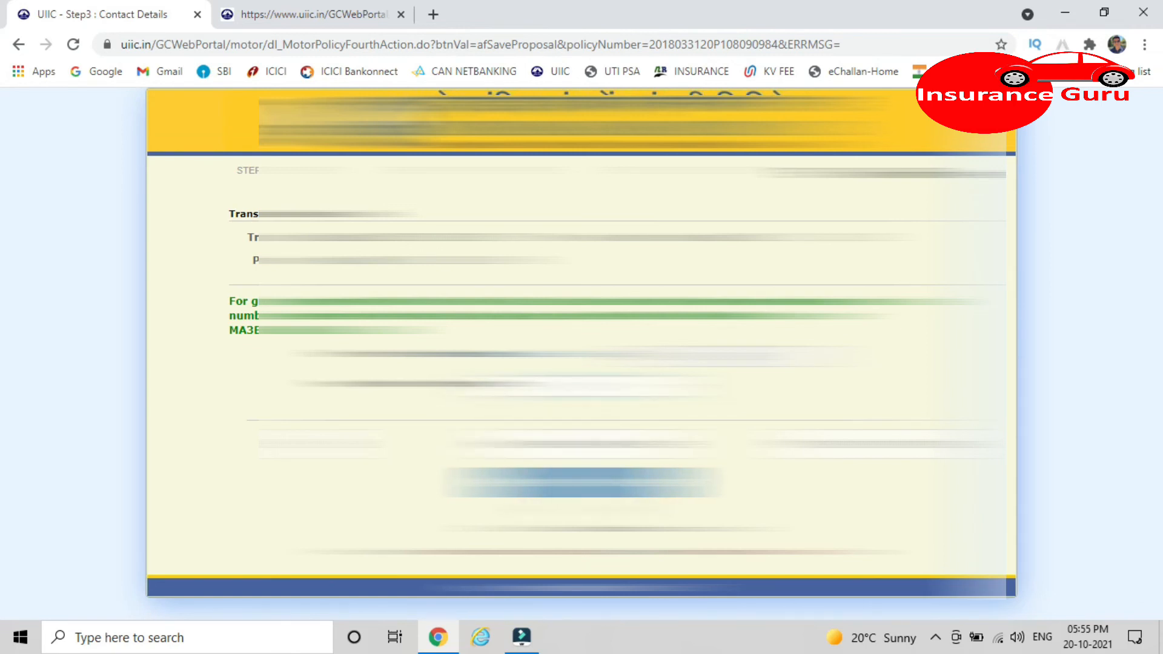
click(583, 483)
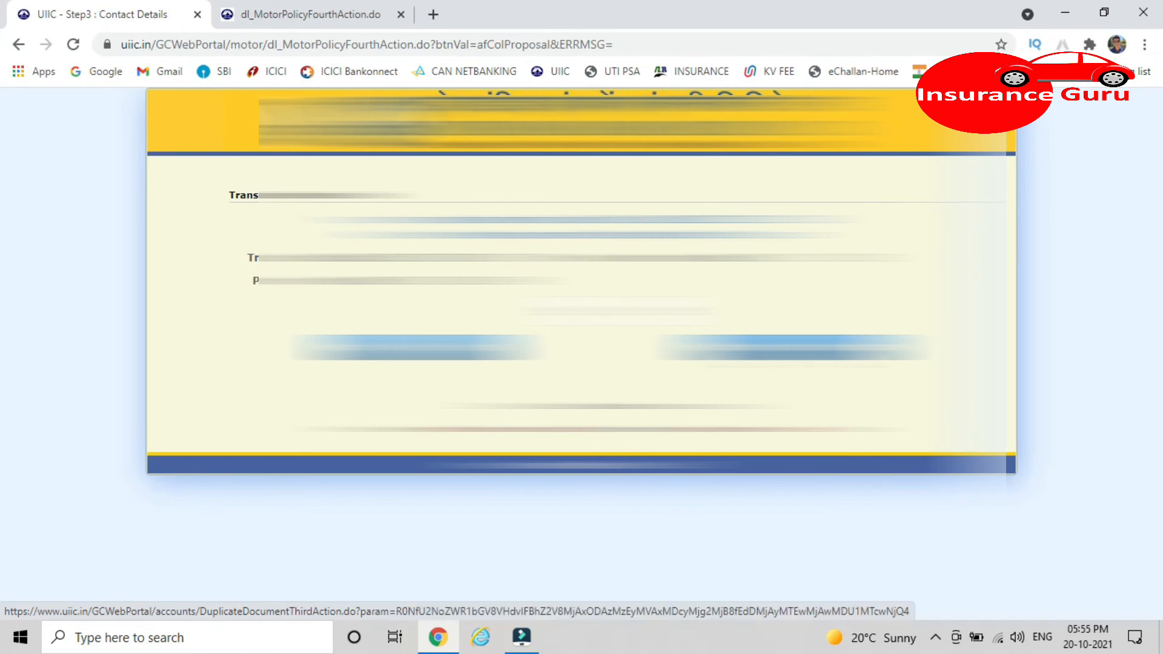
Generate the issued policy's schedule, and look through both the schedule and the proposal document.
click(796, 354)
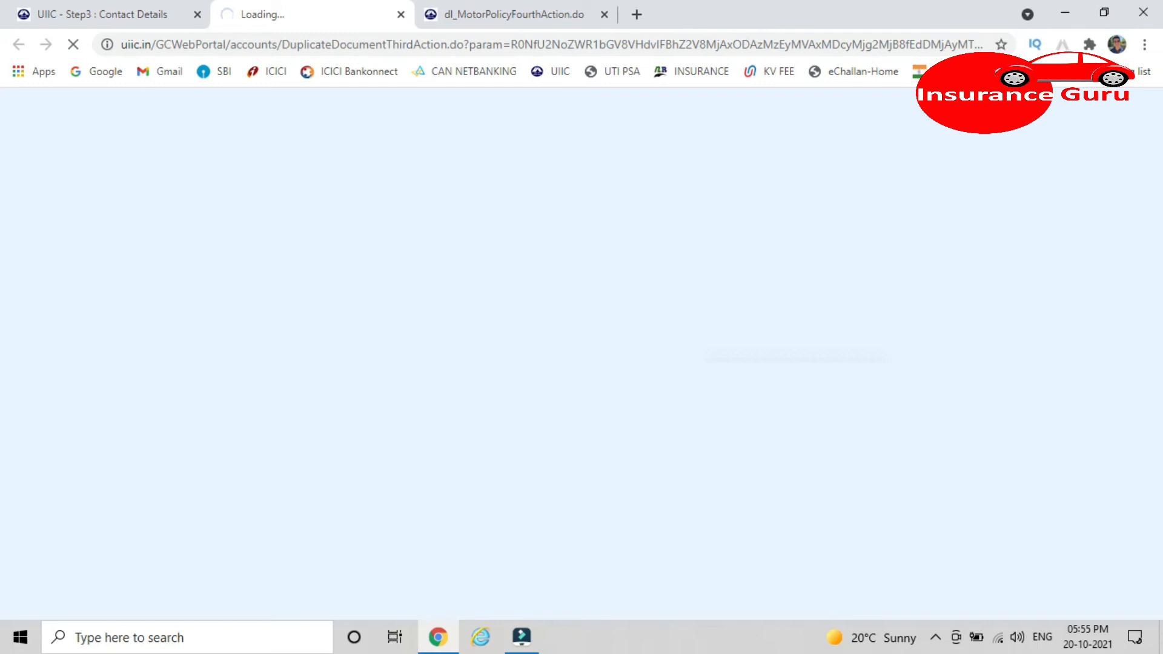
click(100, 15)
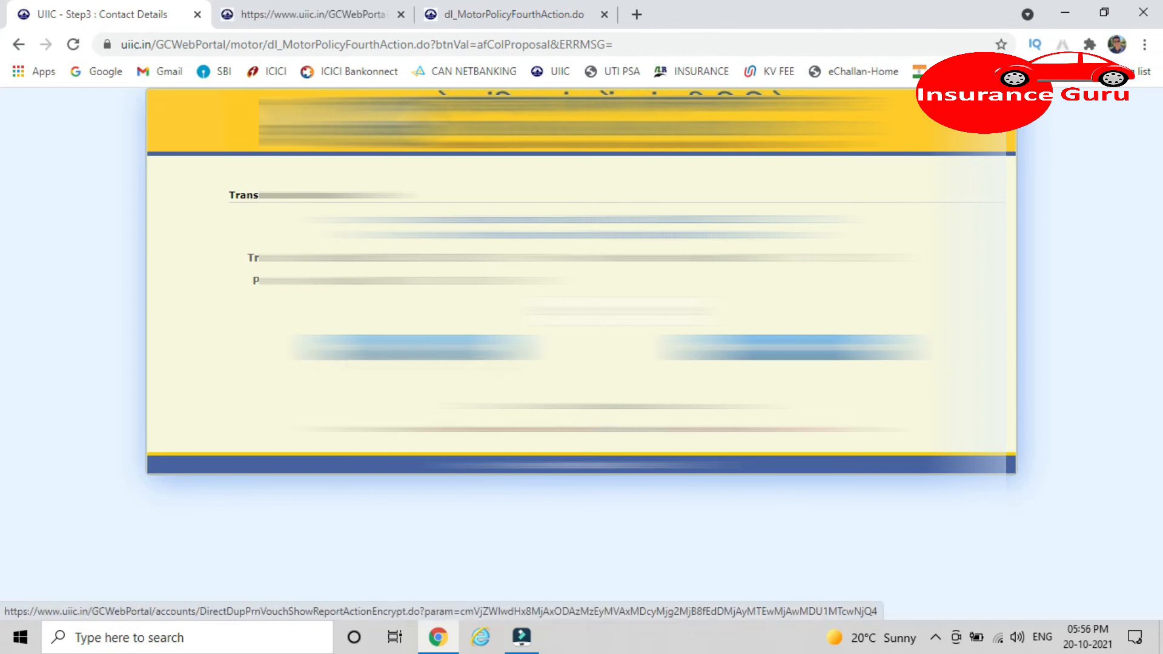
click(344, 18)
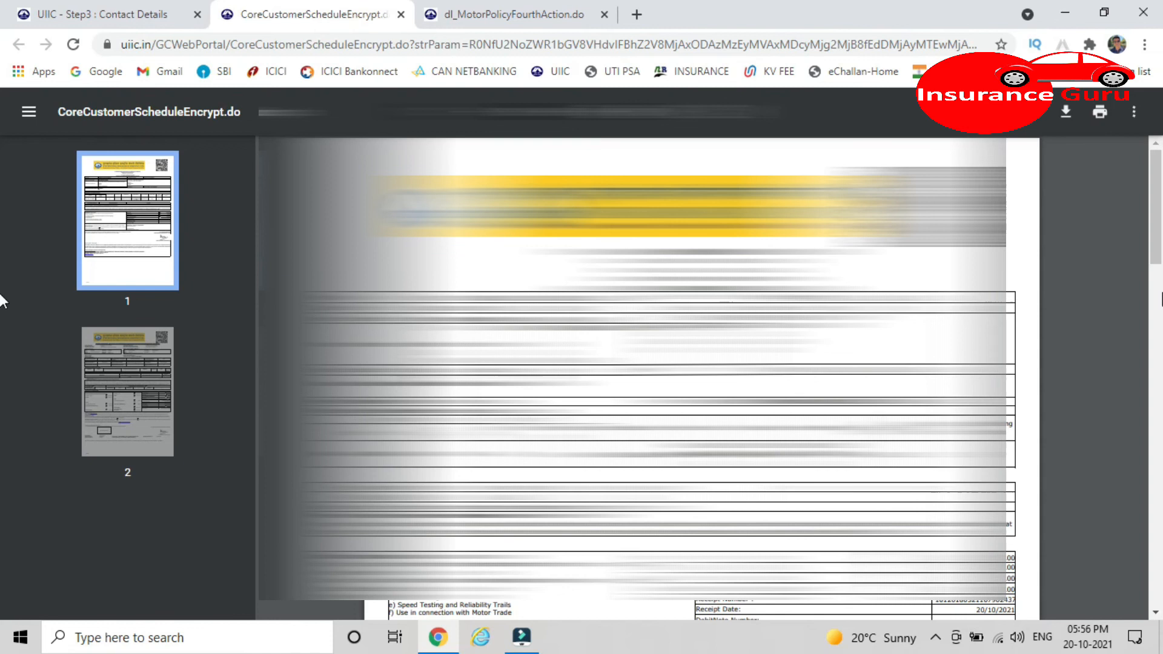
drag(1156, 257, 1158, 293)
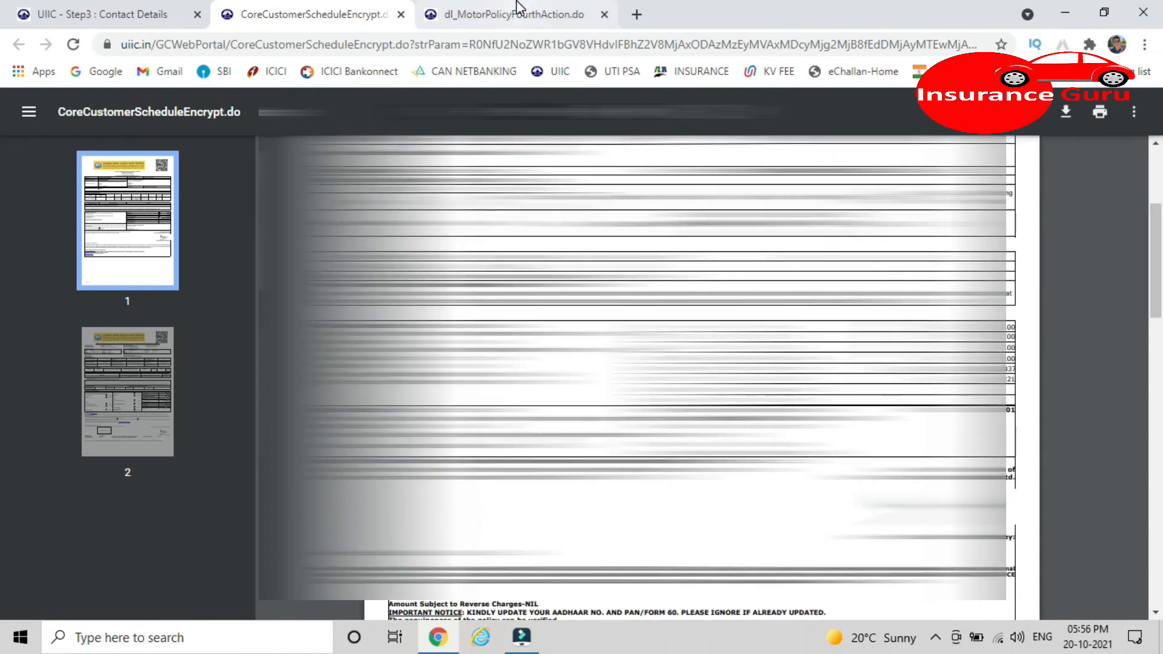
click(518, 17)
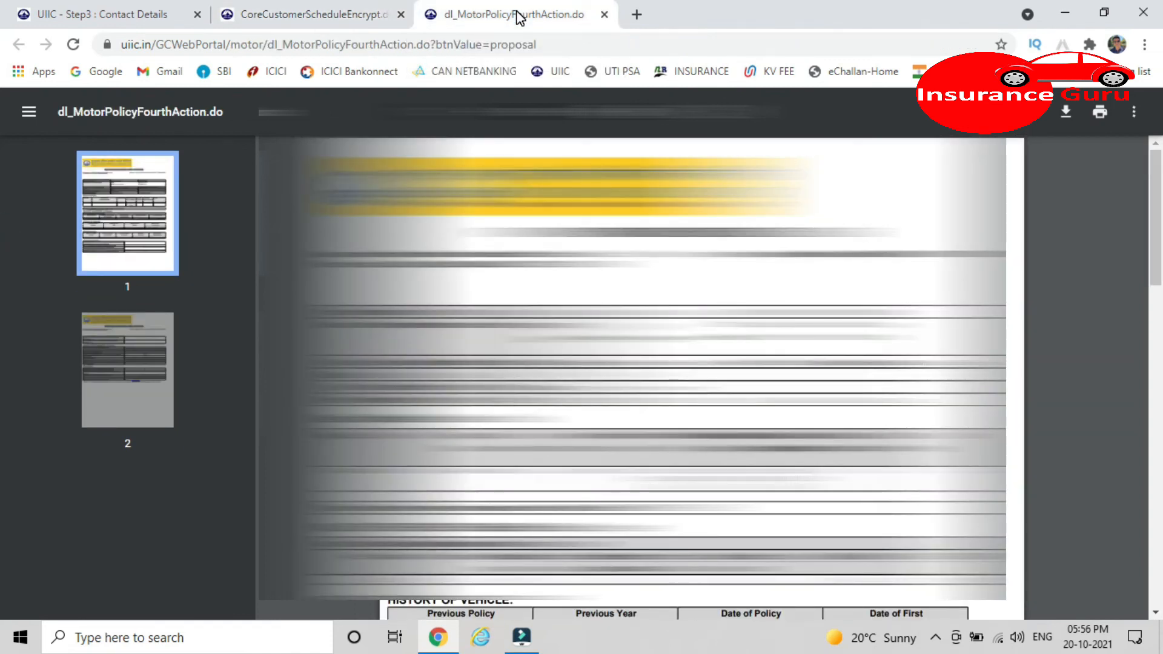
drag(1156, 218, 1159, 320)
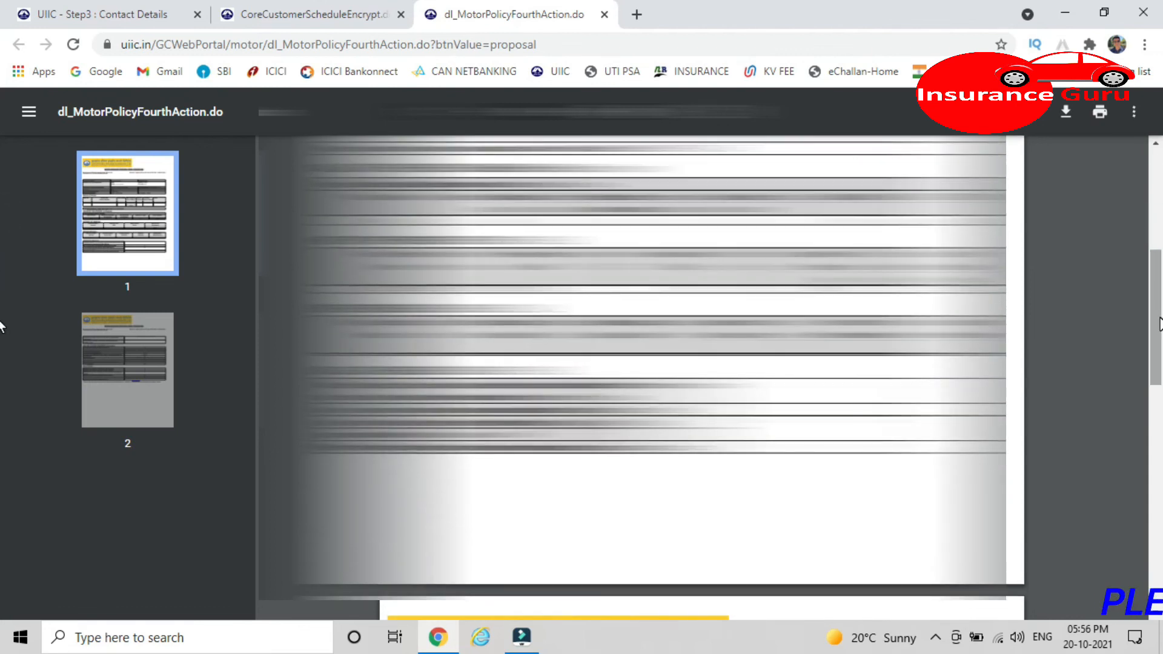